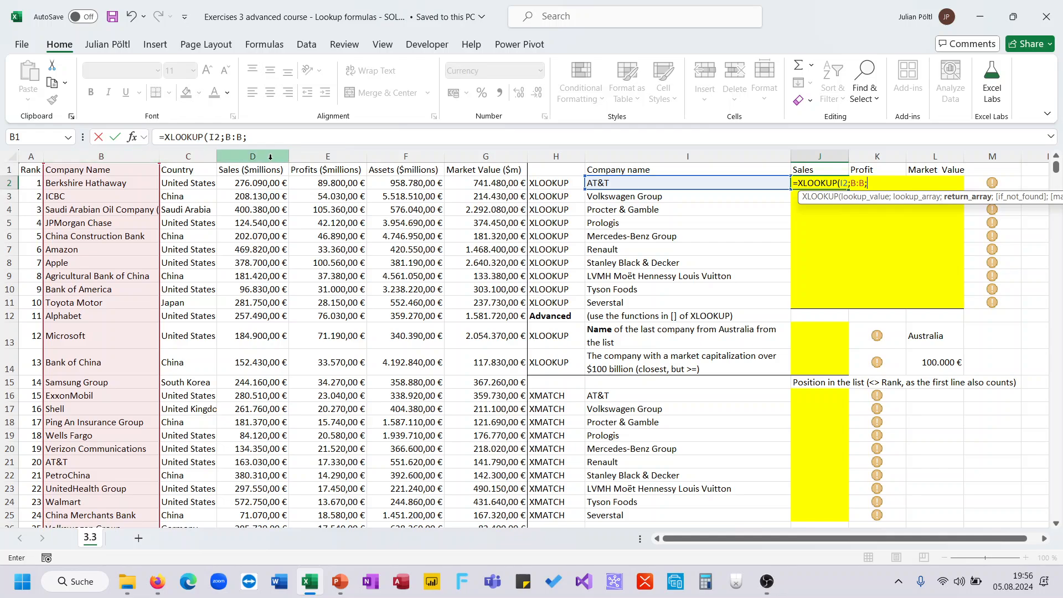
Step: Complete the Sales lookup in J2 with column D as the return array, =XLOOKUP(I2;B:B;D:D)
{"action": "type", "text": "D:D"}
{"action": "key", "text": "Return"}
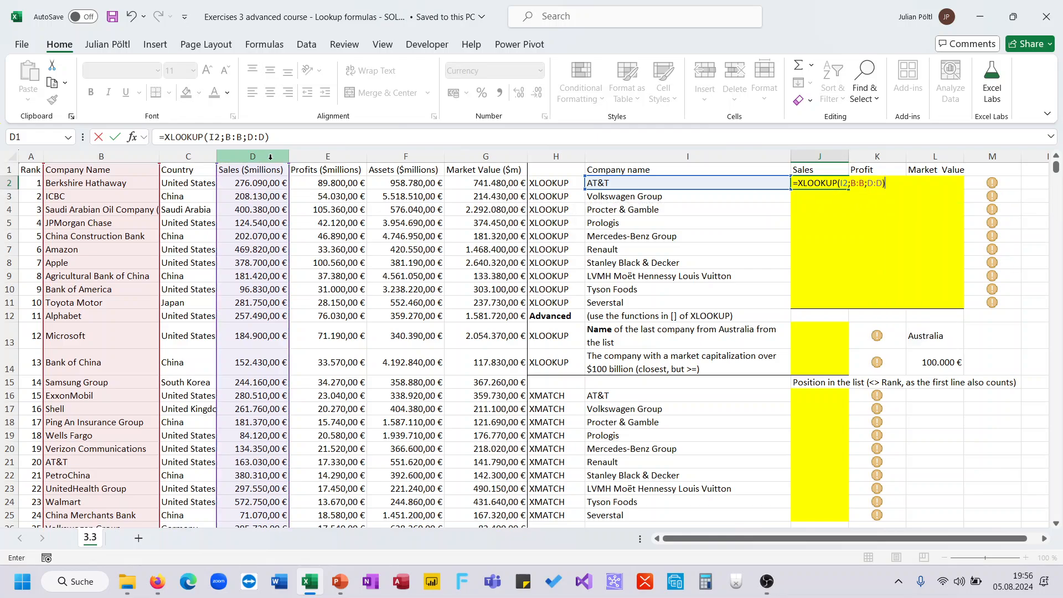
{"action": "key", "text": "Up"}
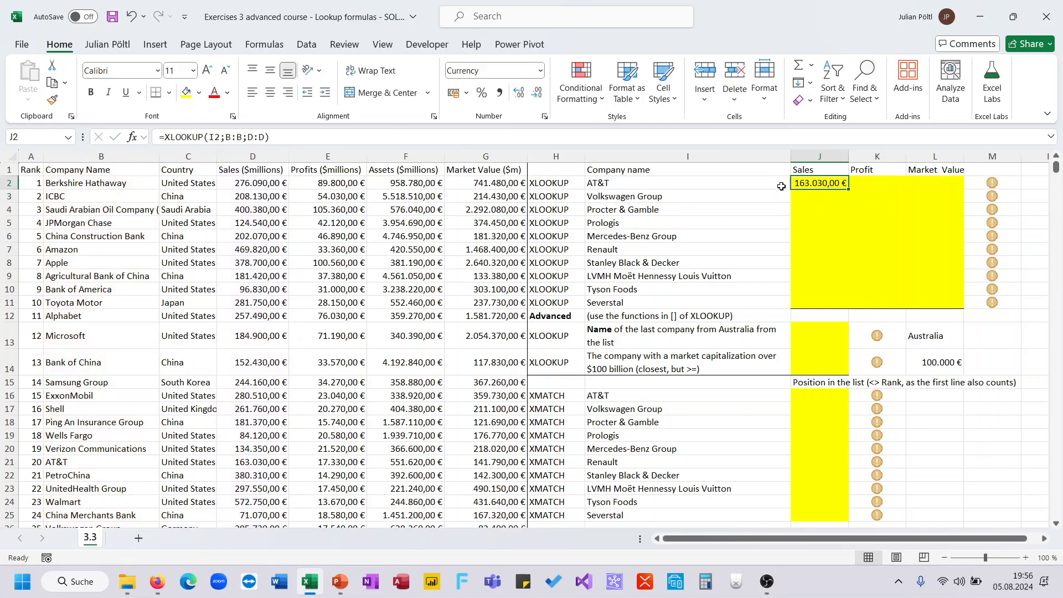
Step: Copy the J2 formula into K2 and change its return array to the Profits column E
{"action": "left_click", "coordinate": [610, 135]}
{"action": "key", "text": "ctrl+a"}
{"action": "key", "text": "ctrl+c"}
{"action": "key", "text": "Tab"}
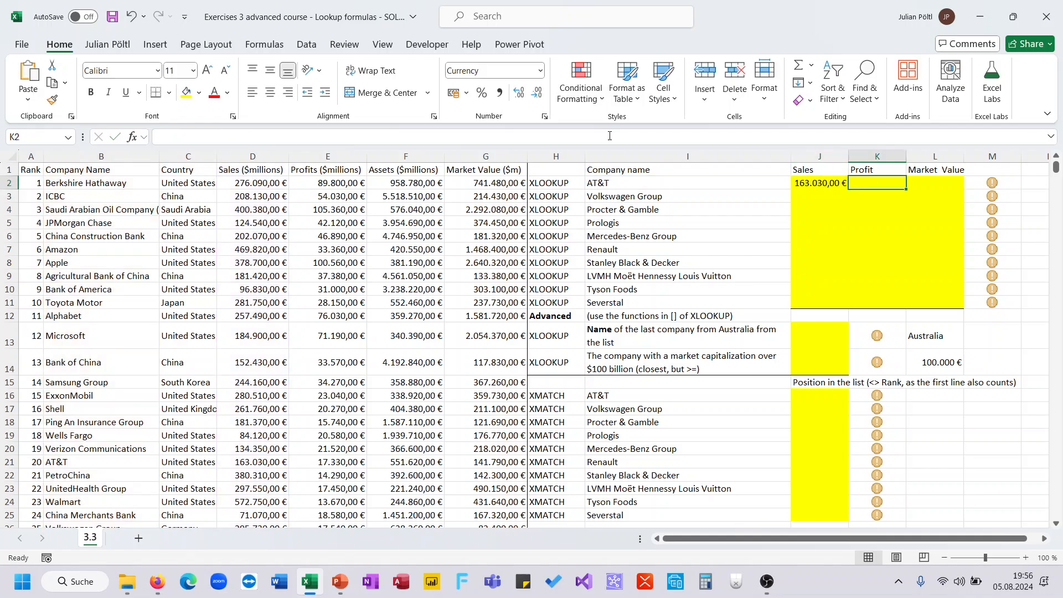
{"action": "left_click", "coordinate": [609, 136]}
{"action": "key", "text": "ctrl+v"}
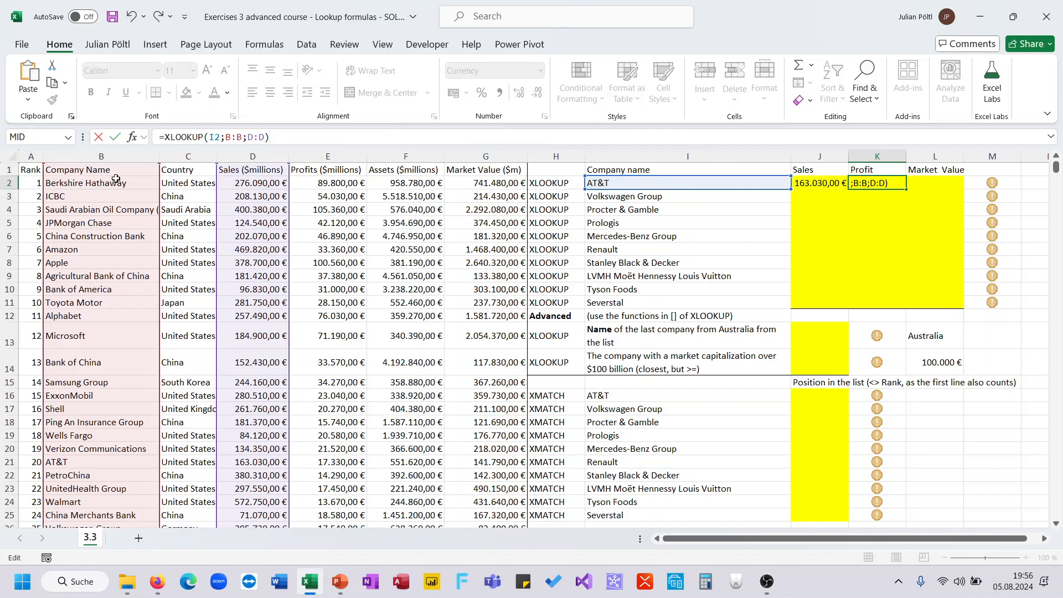
{"action": "left_click_drag", "start_coordinate": [292, 260], "coordinate": [336, 261]}
{"action": "key", "text": "Return"}
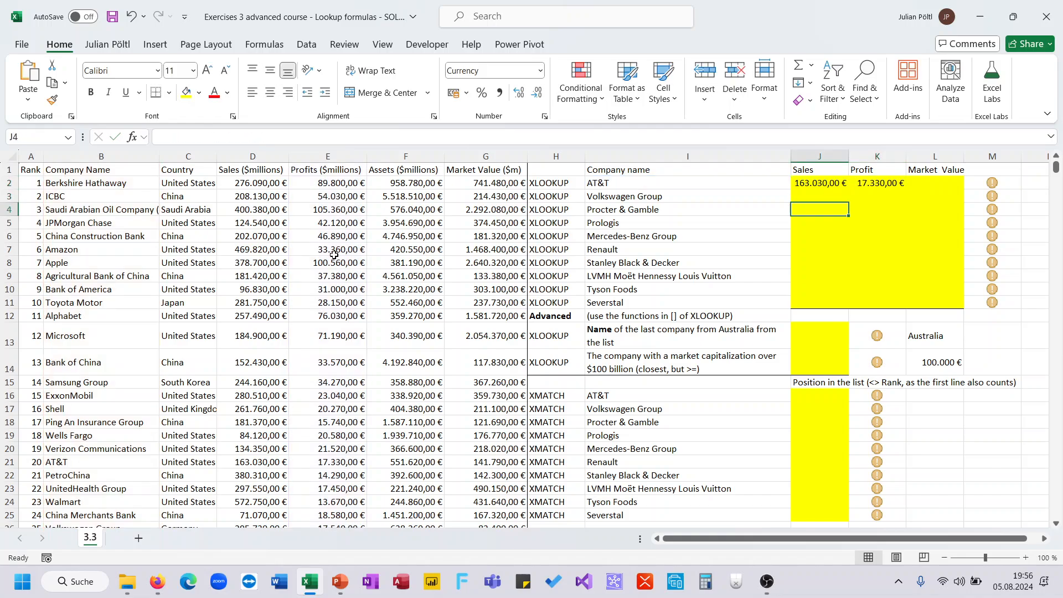
Step: Copy the K2 formula into L2 and change its return array to the Market Value column G
{"action": "key", "text": "Up"}
{"action": "key", "text": "Right"}
{"action": "key", "text": "ctrl+c"}
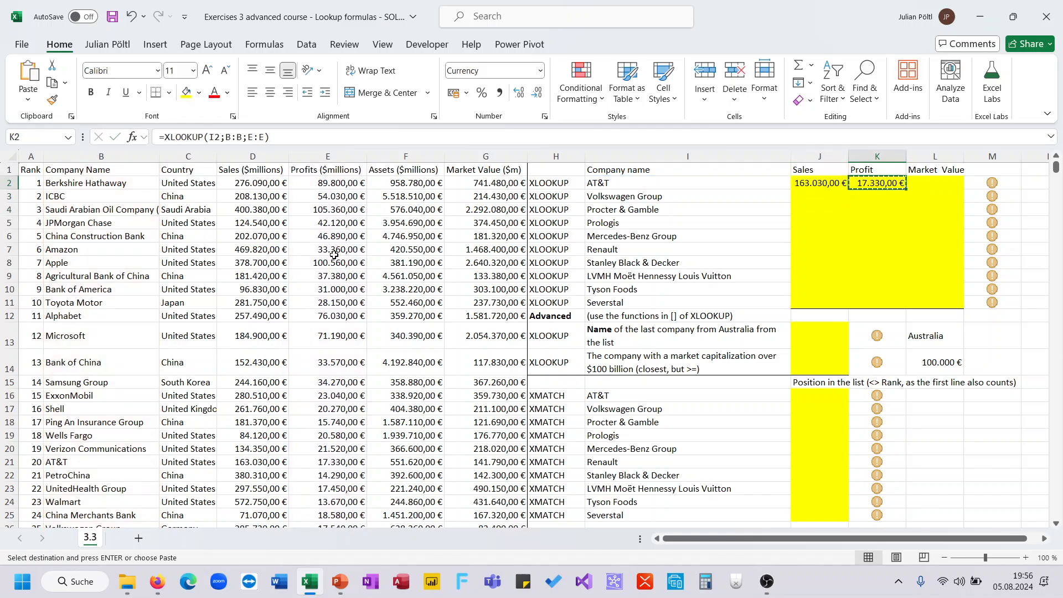
{"action": "left_click", "coordinate": [334, 137]}
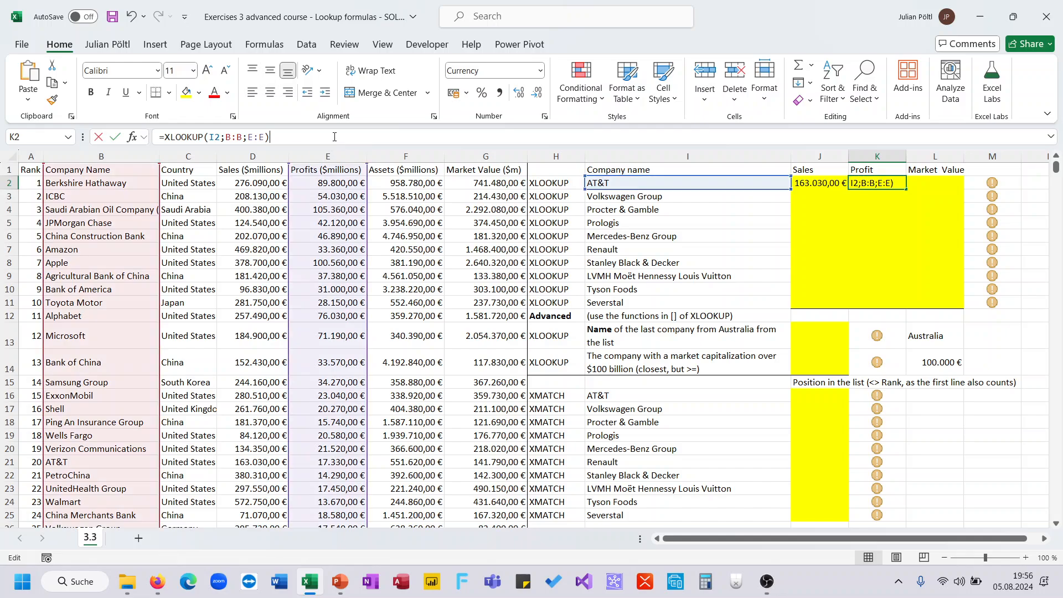
{"action": "key", "text": "ctrl+a"}
{"action": "key", "text": "ctrl+c"}
{"action": "key", "text": "Tab"}
{"action": "left_click", "coordinate": [335, 137]}
{"action": "key", "text": "ctrl+v"}
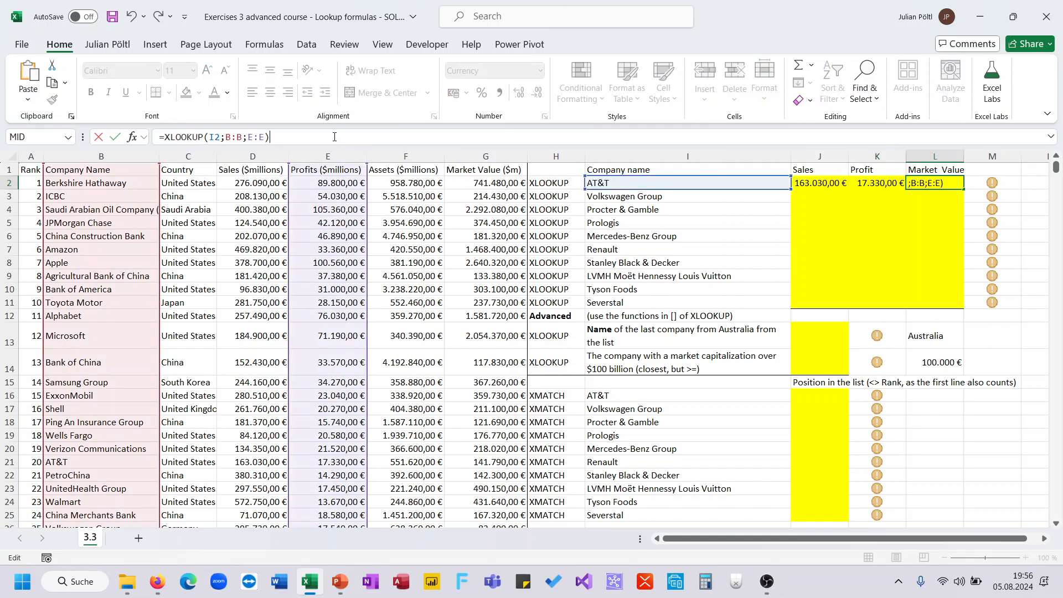
{"action": "left_click_drag", "start_coordinate": [365, 188], "coordinate": [468, 206]}
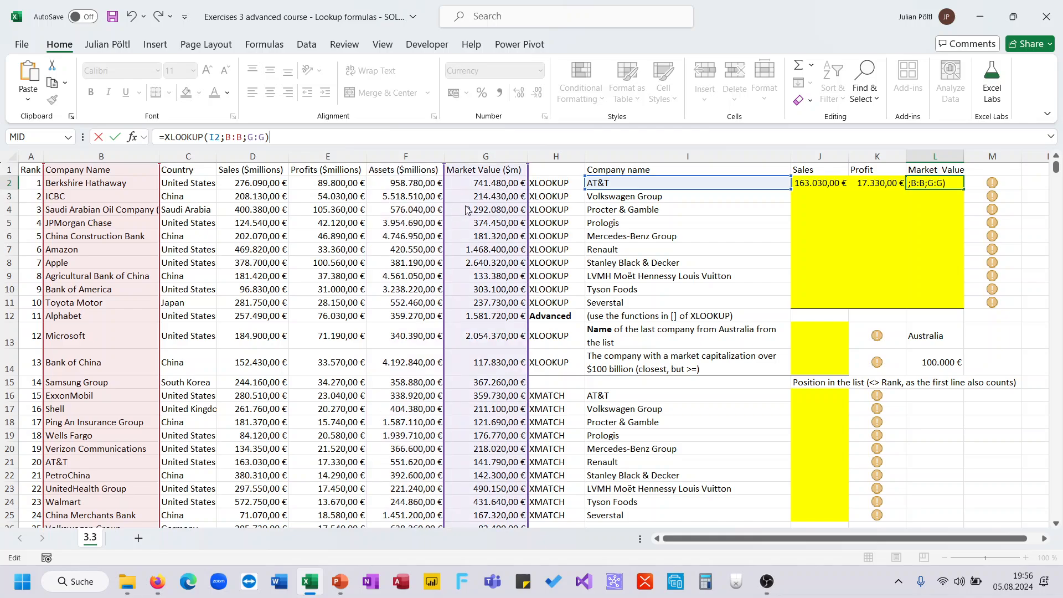
{"action": "key", "text": "Return"}
Step: Fill the three lookup formulas in J2:L2 down through row 11
{"action": "key", "text": "Up"}
{"action": "key", "text": "Left"}
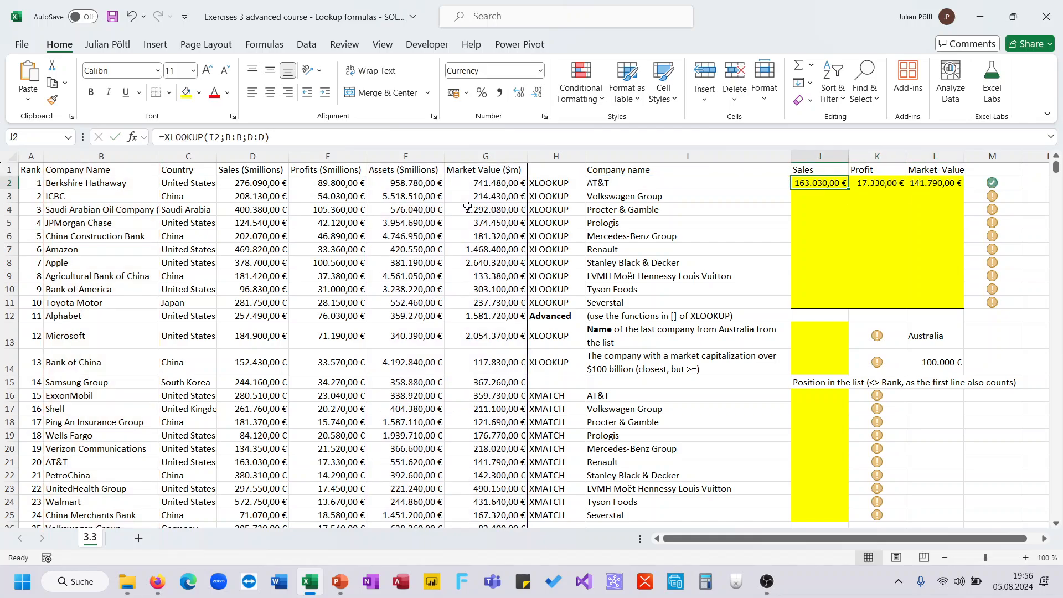
{"action": "key", "text": "shift+Right"}
{"action": "key", "text": "shift+Right"}
{"action": "key", "text": "shift+Right"}
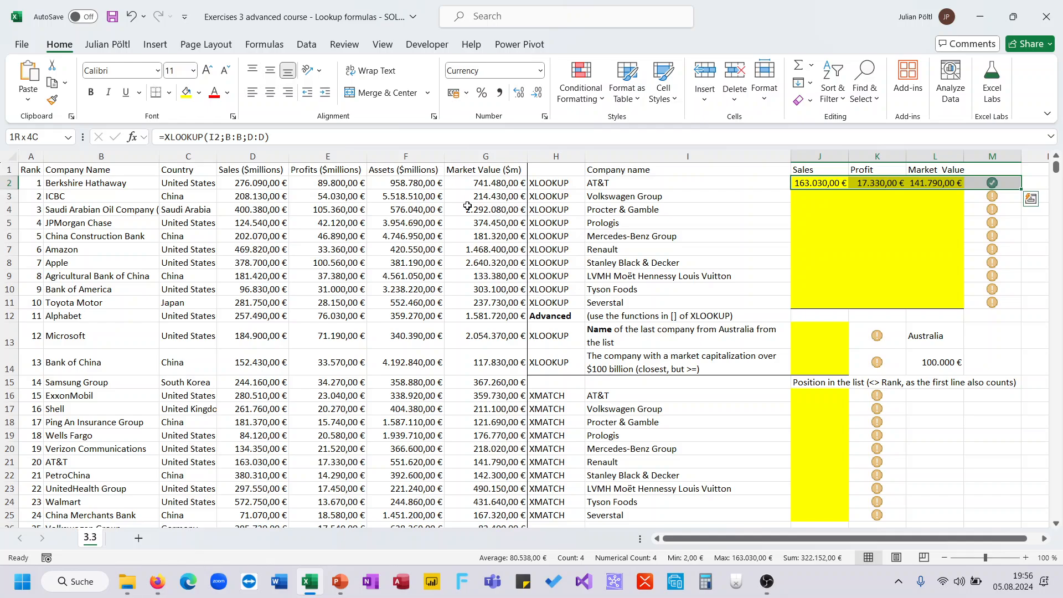
{"action": "key", "text": "shift+Left"}
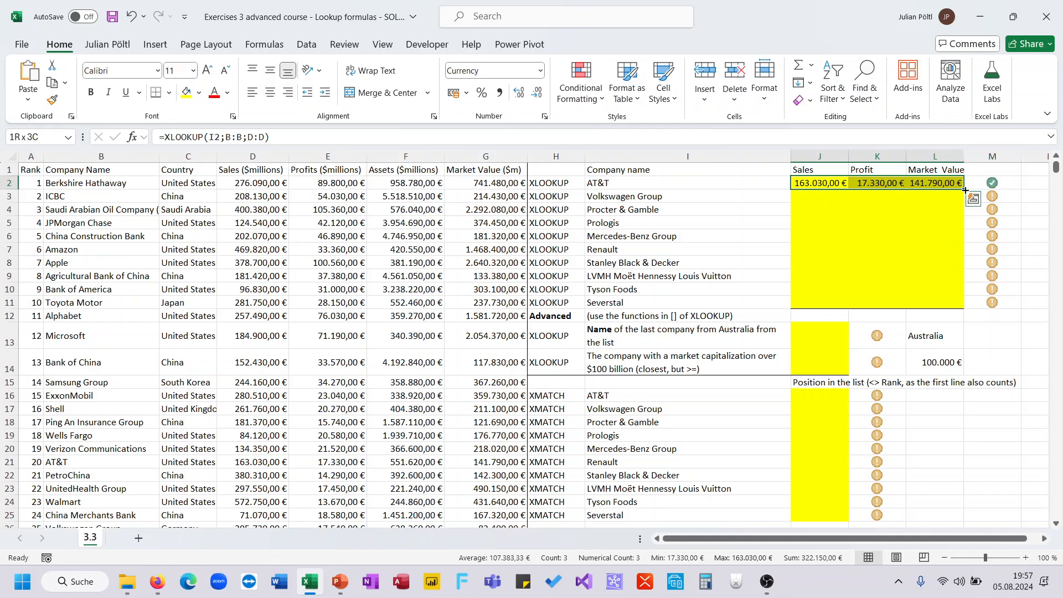
{"action": "left_click_drag", "start_coordinate": [965, 189], "coordinate": [955, 312]}
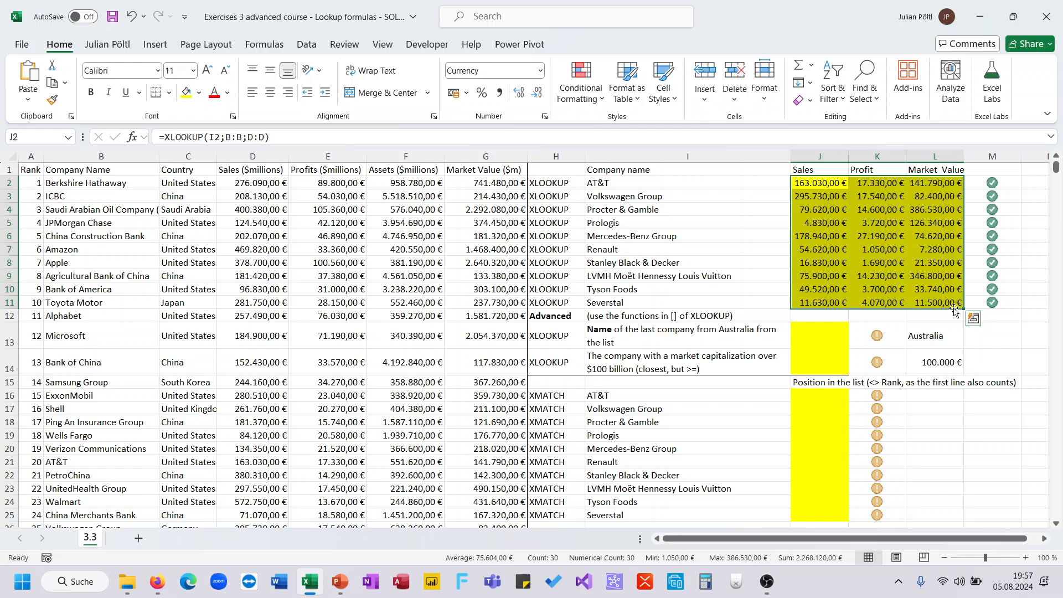
Step: Clear the Profit results in K2:K11 and the Sales results in J3:J11
{"action": "left_click", "coordinate": [909, 270]}
{"action": "left_click_drag", "start_coordinate": [867, 188], "coordinate": [869, 304]}
{"action": "key", "text": "Delete"}
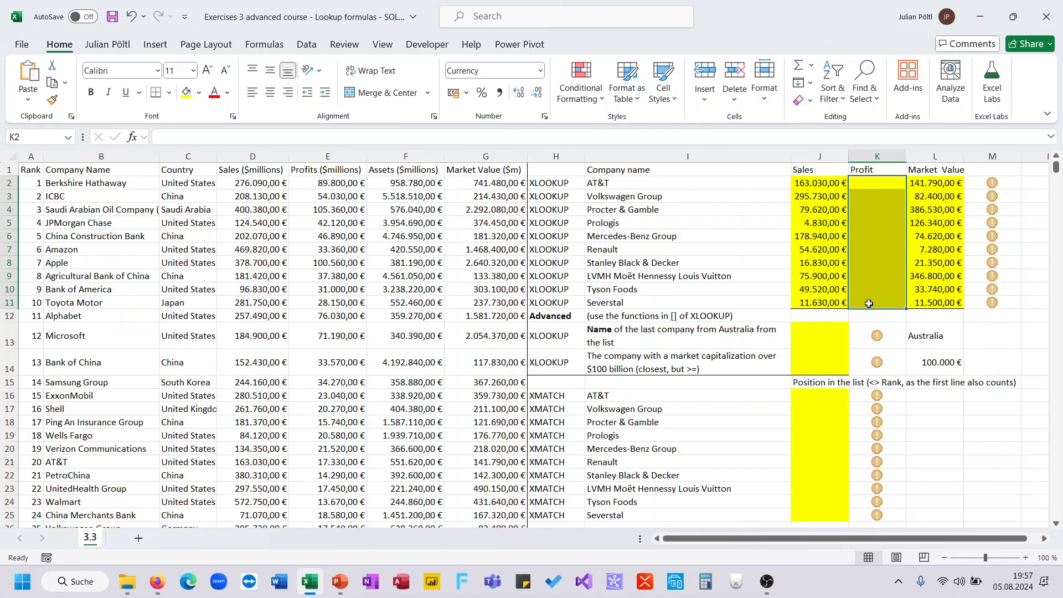
{"action": "left_click", "coordinate": [823, 187]}
{"action": "left_click", "coordinate": [824, 196]}
{"action": "key", "text": "ctrl+shift+Down"}
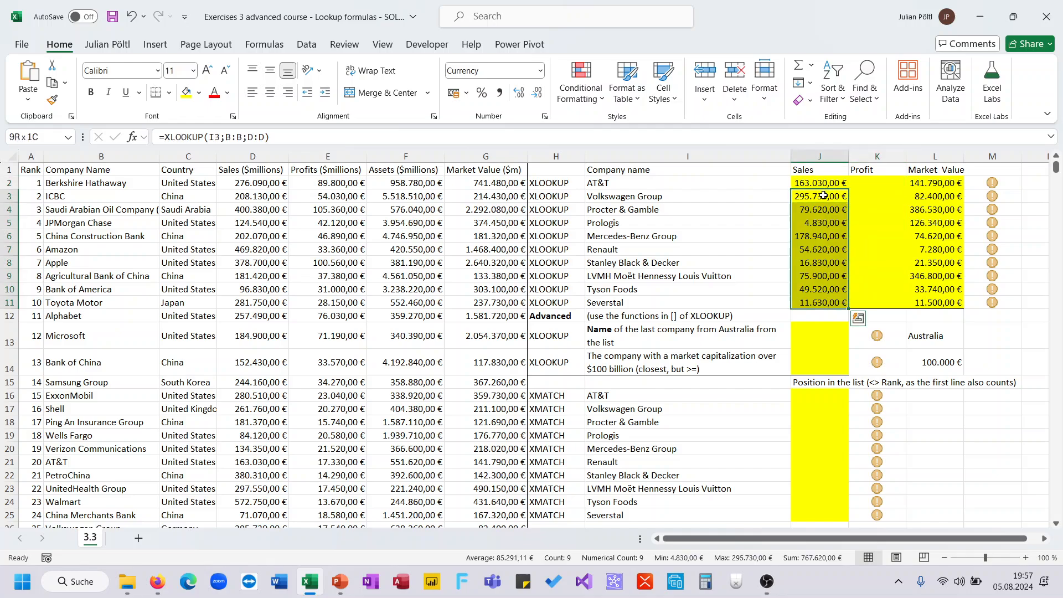
{"action": "key", "text": "Delete"}
{"action": "key", "text": "Up"}
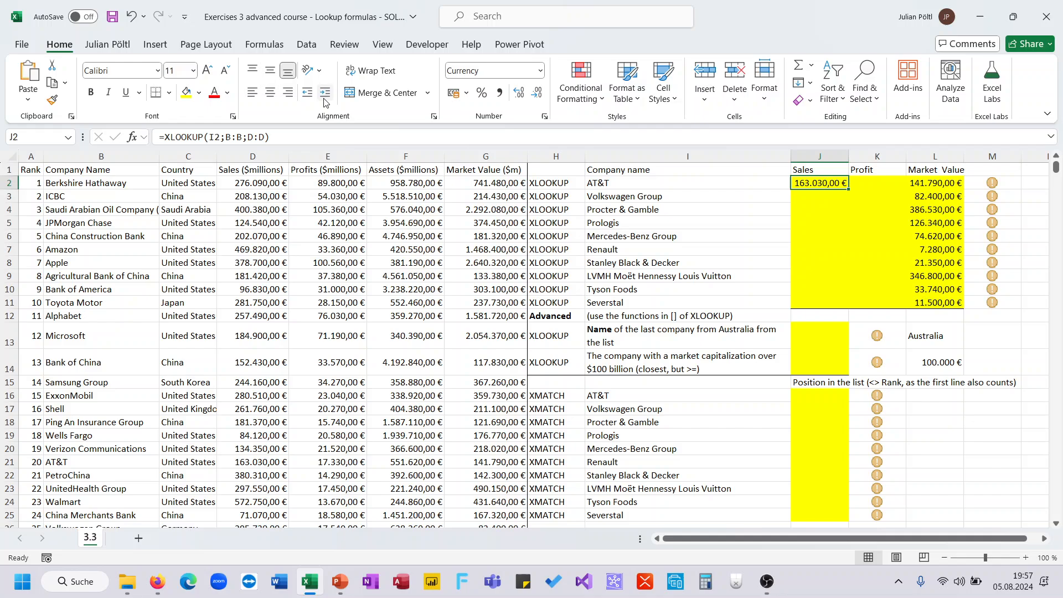
{"action": "left_click", "coordinate": [223, 138]}
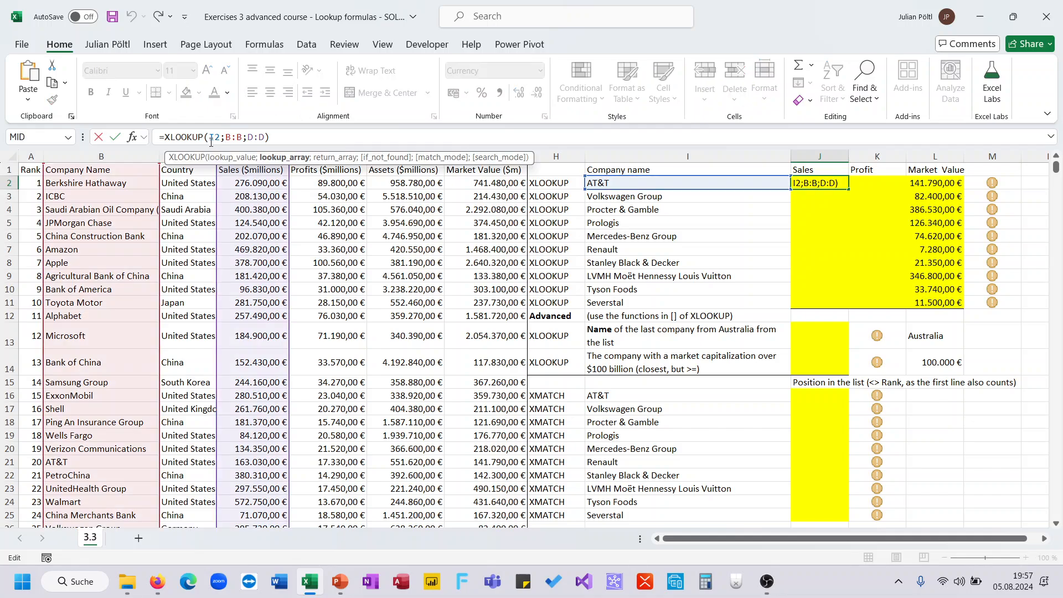
{"action": "left_click", "coordinate": [211, 143]}
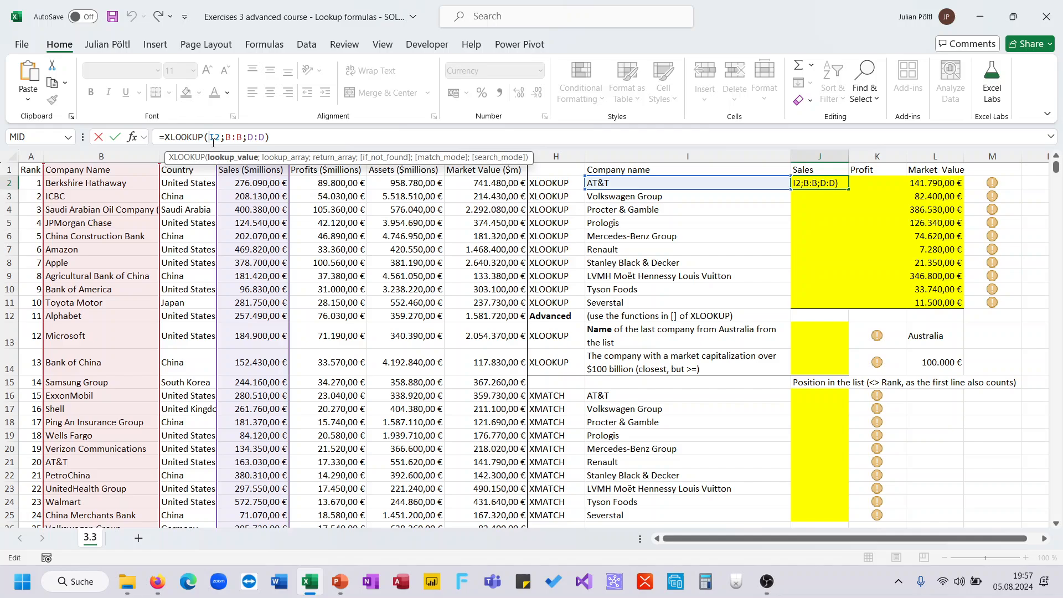
{"action": "type", "text": "$"}
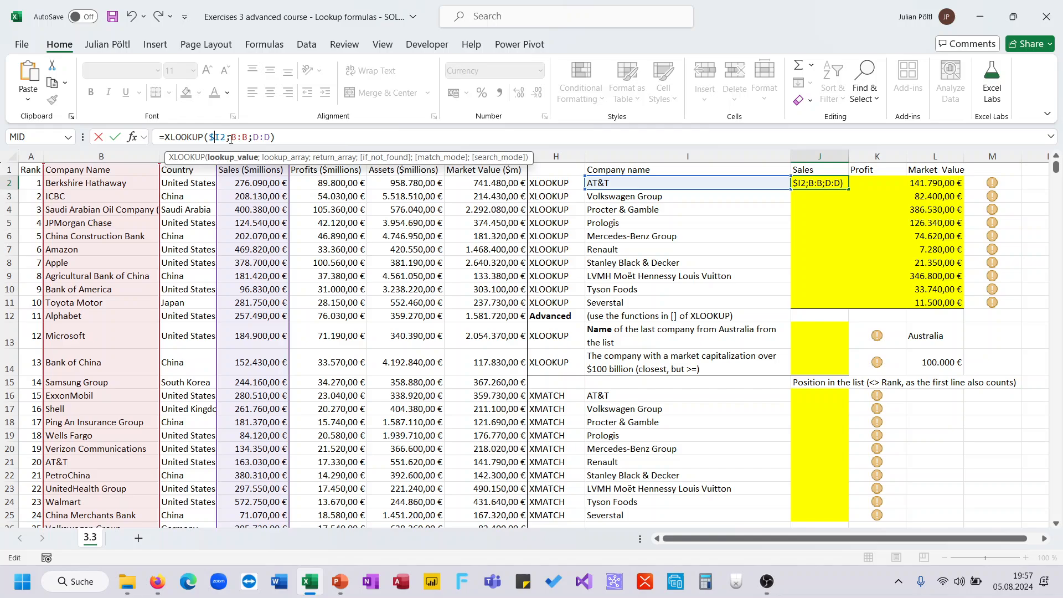
{"action": "left_click", "coordinate": [234, 137]}
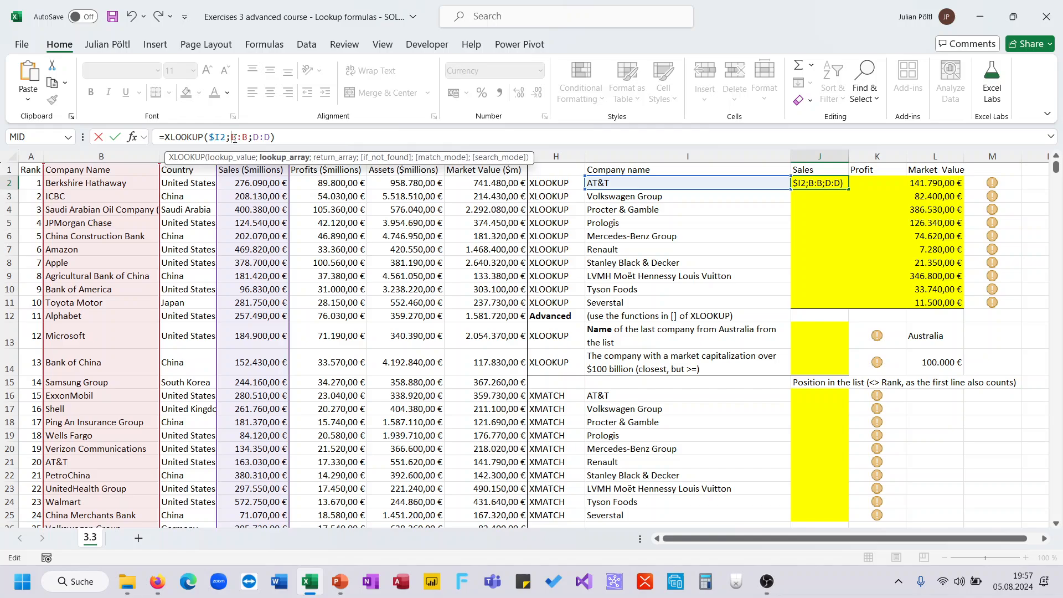
{"action": "key", "text": "F4"}
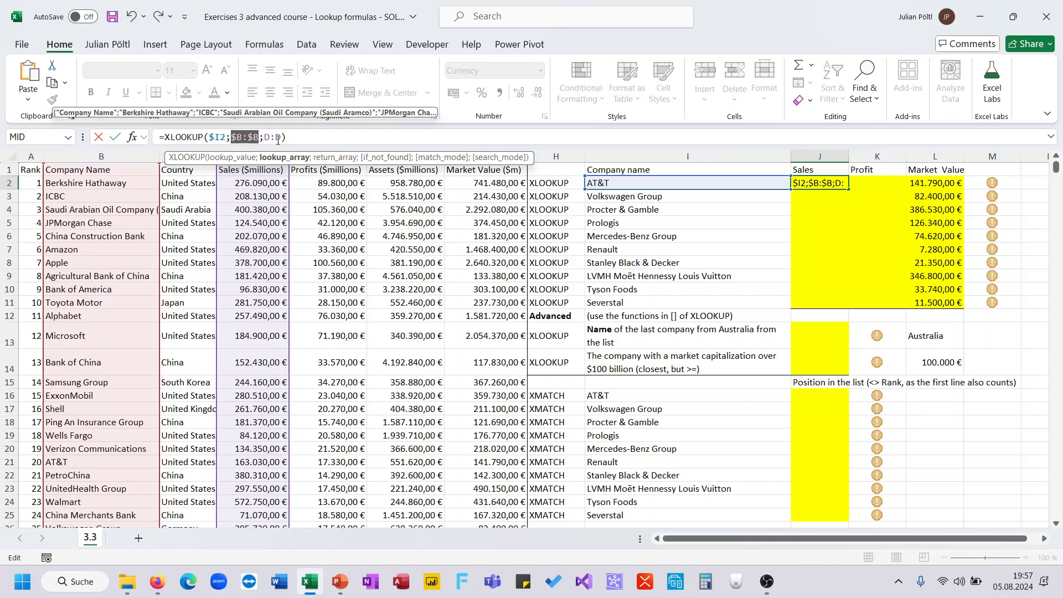
{"action": "type", "text": "#"}
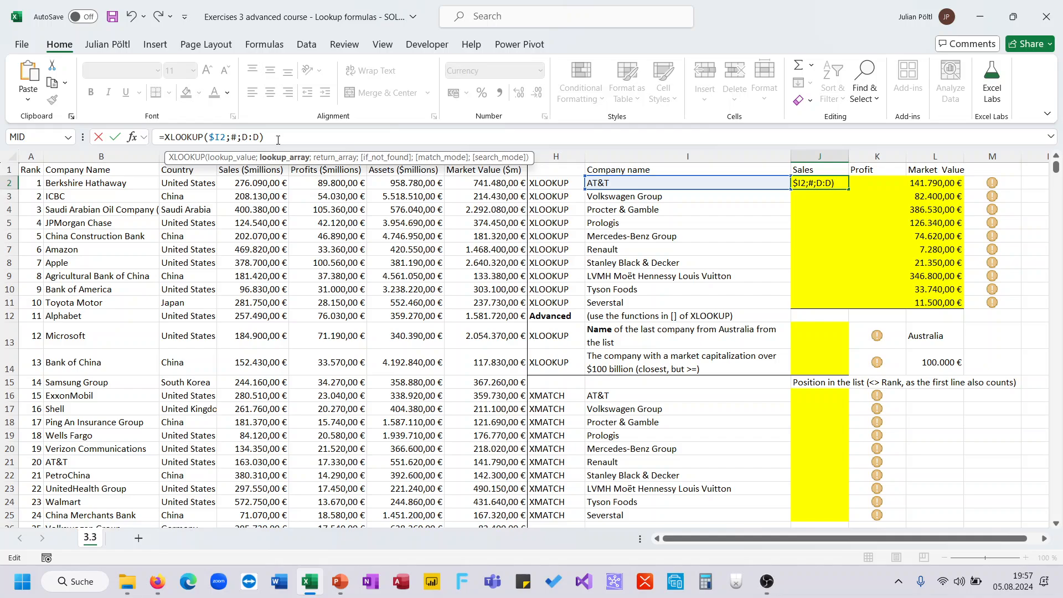
{"action": "key", "text": "Escape"}
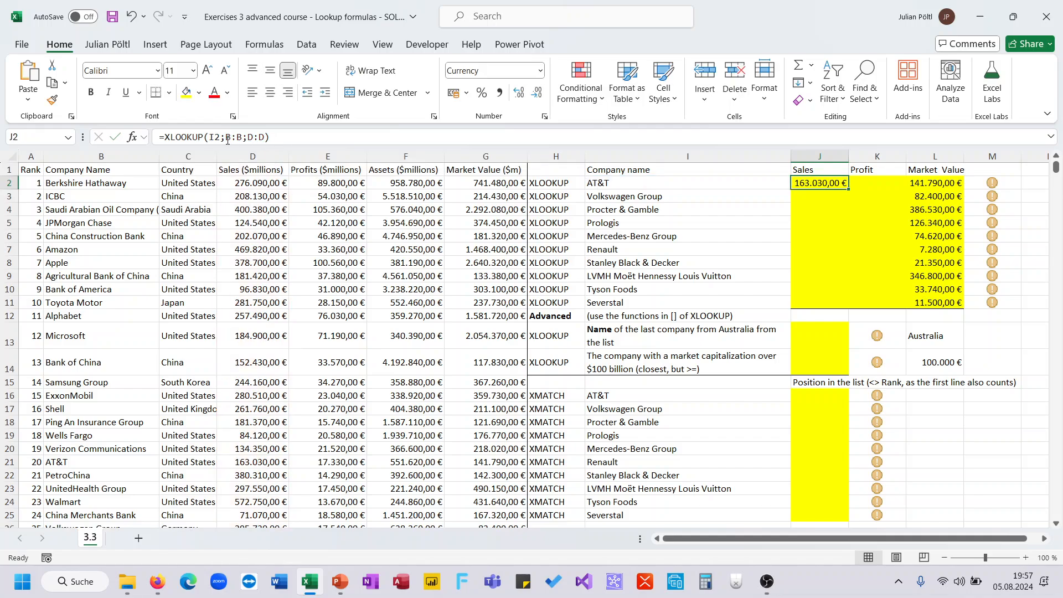
Step: Lock the J2 formula's lookup value column and lookup array as $I2 and $B:$B
{"action": "left_click", "coordinate": [210, 137]}
{"action": "type", "text": "$"}
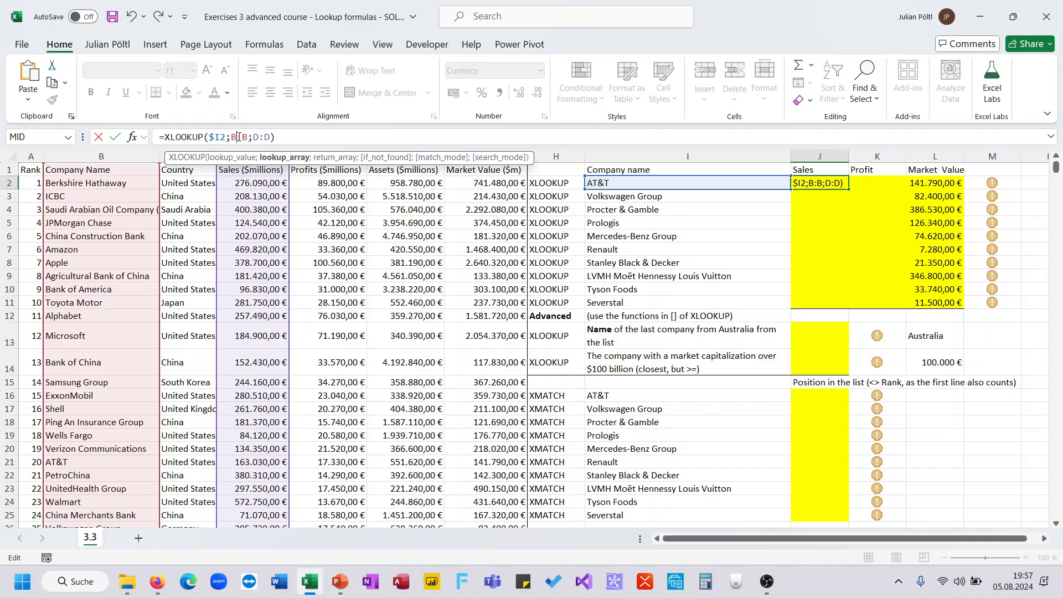
{"action": "key", "text": "F4"}
{"action": "key", "text": "Return"}
Step: Copy the J2 formula across to K2 and fill J2:K2 down through row 11
{"action": "left_click", "coordinate": [845, 183]}
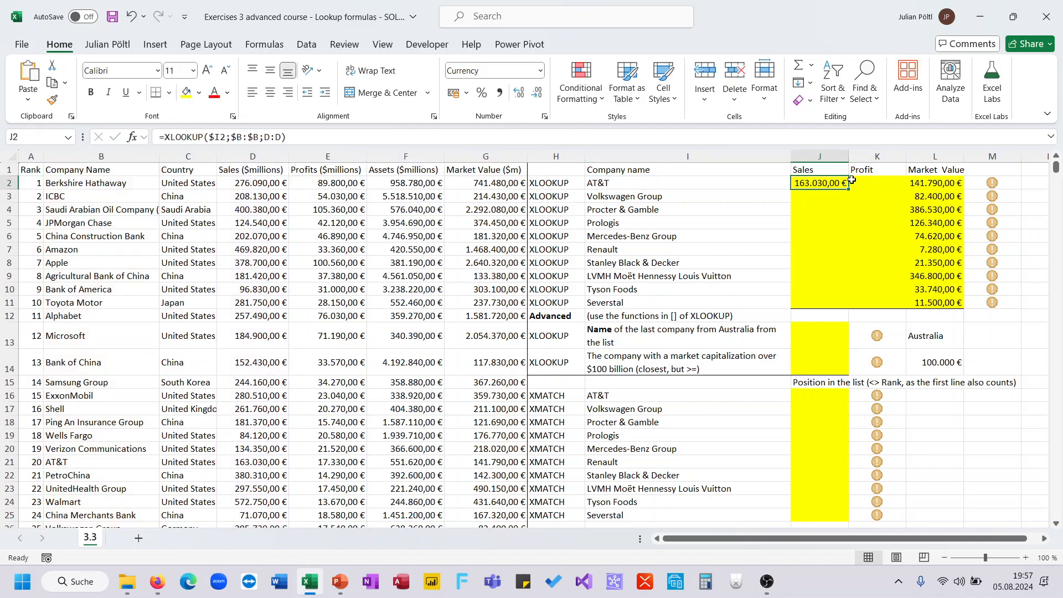
{"action": "left_click_drag", "start_coordinate": [852, 180], "coordinate": [886, 189]}
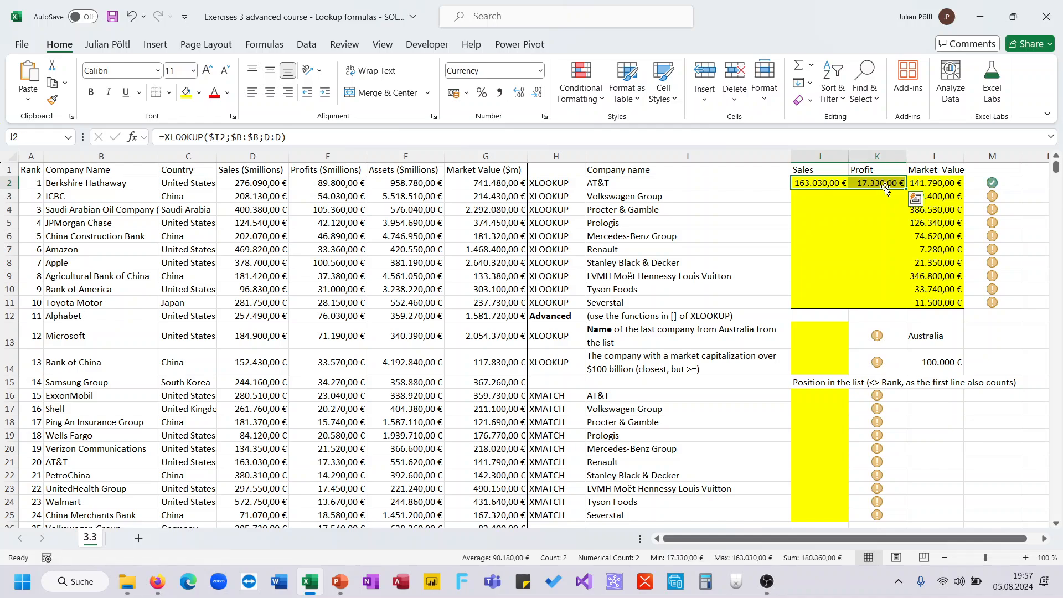
{"action": "double_click", "coordinate": [907, 189]}
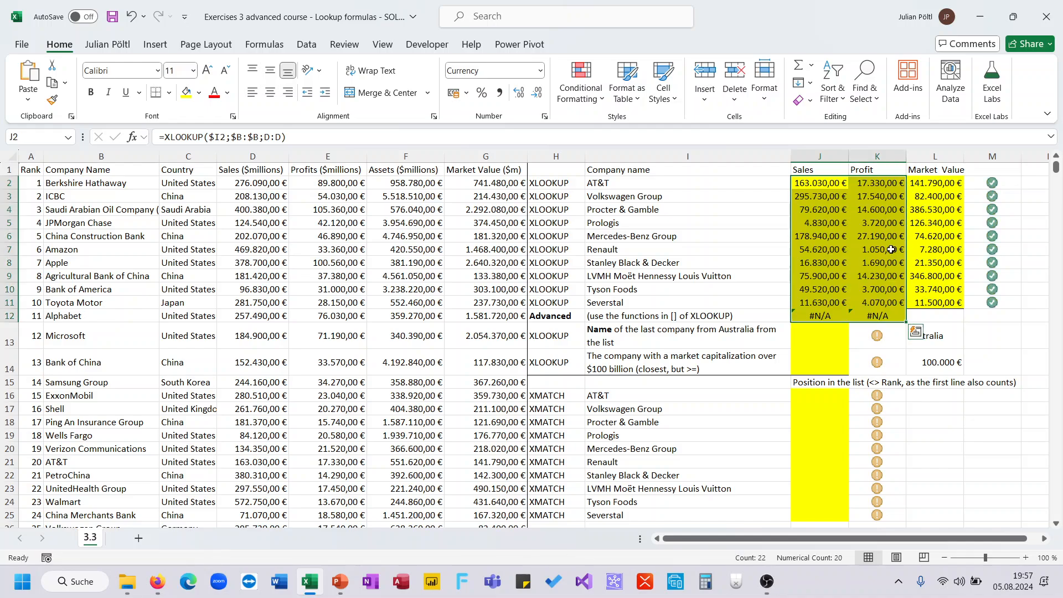
{"action": "key", "text": "ctrl+z"}
{"action": "left_click_drag", "start_coordinate": [906, 189], "coordinate": [907, 311]}
Step: Start an XLOOKUP in J13 using the Australia cell L13 as the lookup value
{"action": "left_click", "coordinate": [834, 330]}
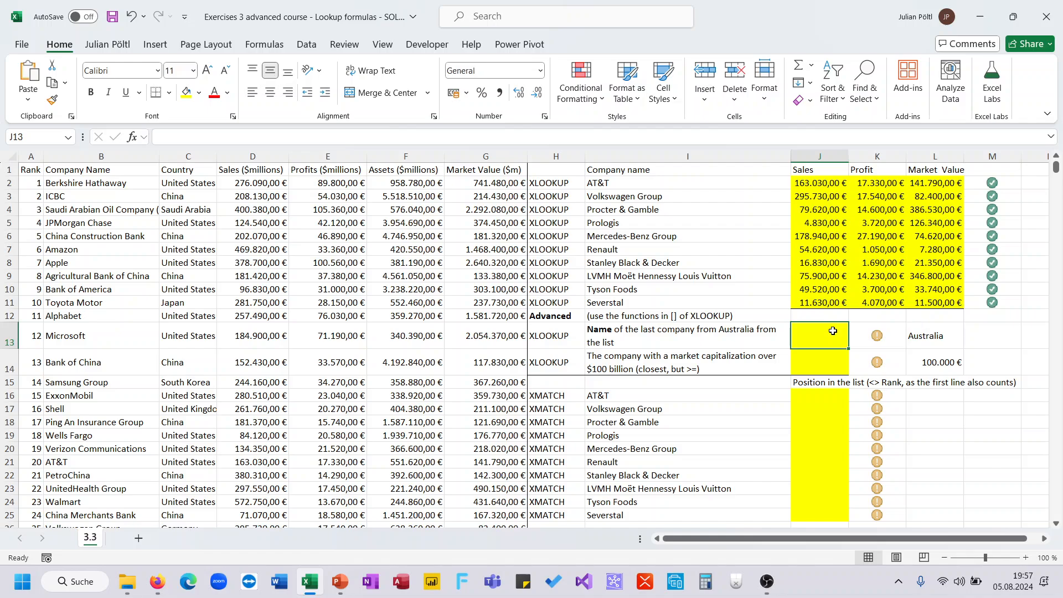
{"action": "scroll", "coordinate": [833, 331], "scroll_direction": "down", "scroll_amount": 1}
{"action": "scroll", "coordinate": [833, 330], "scroll_direction": "up", "scroll_amount": 1}
{"action": "type", "text": "=Xl"}
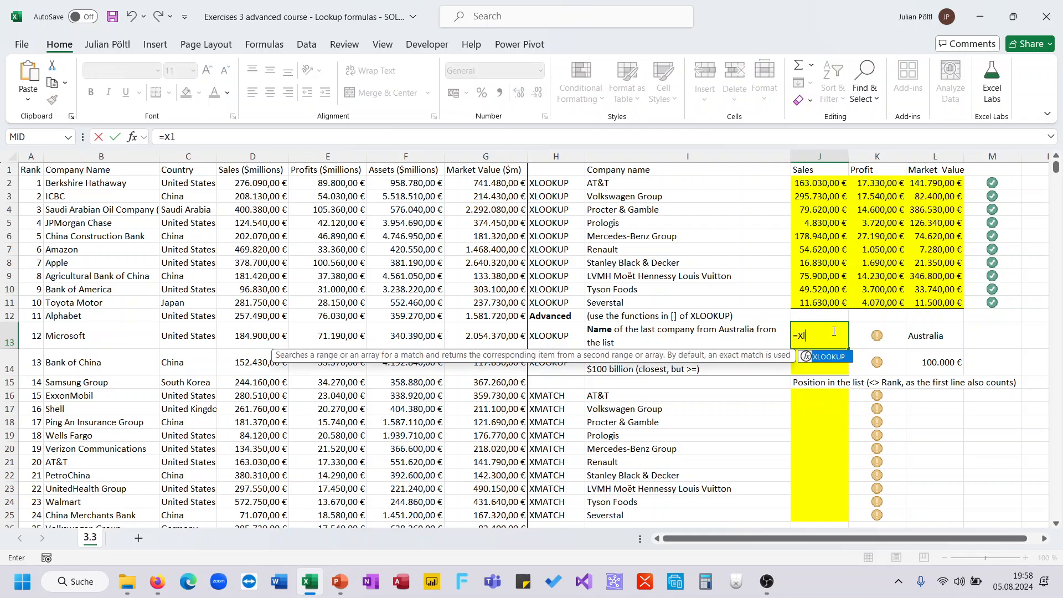
{"action": "key", "text": "Tab"}
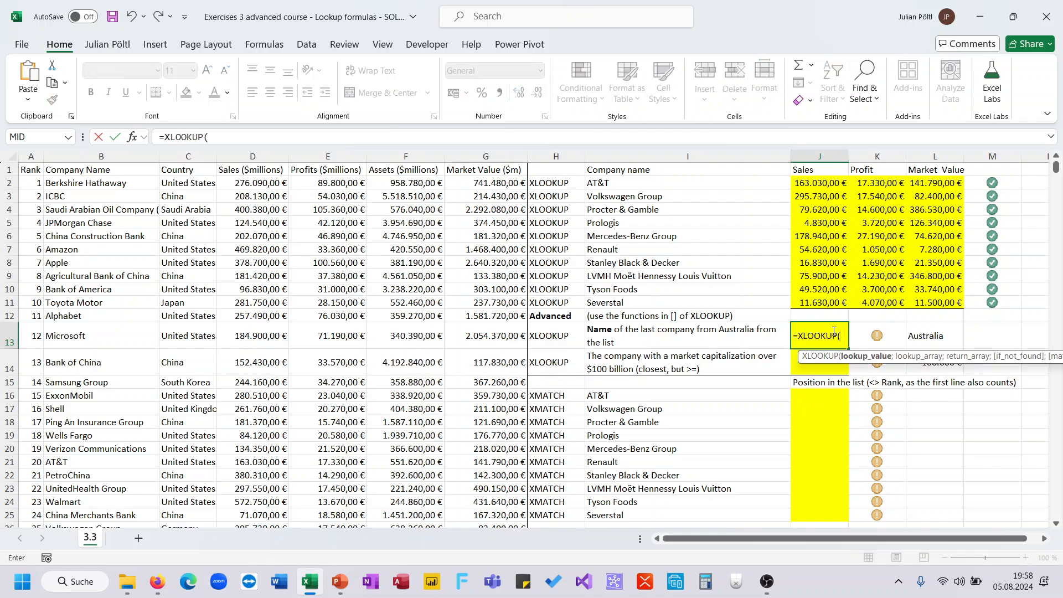
{"action": "key", "text": "Right"}
{"action": "key", "text": "Right"}
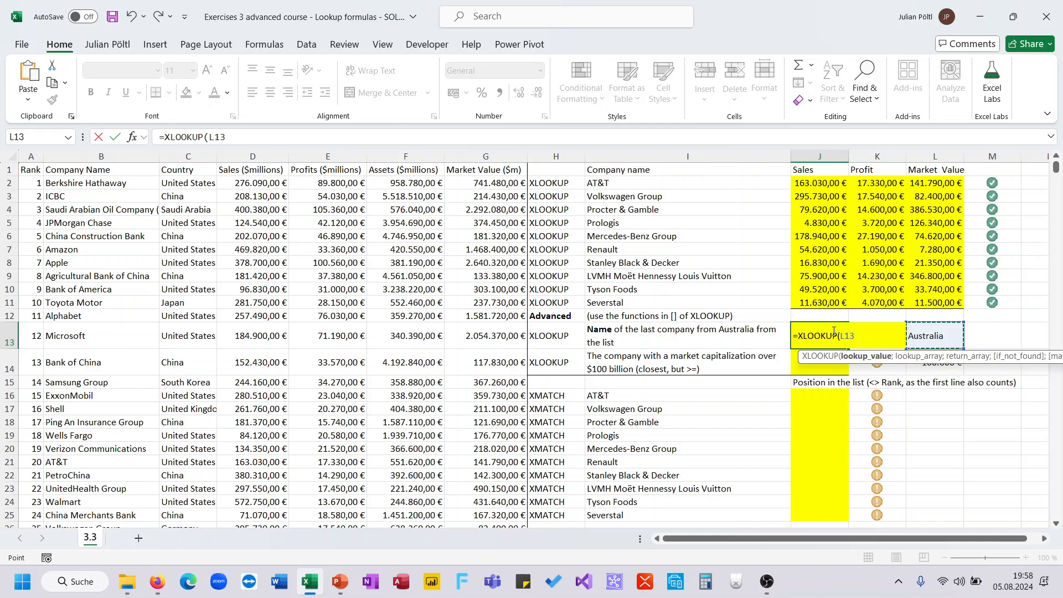
{"action": "type", "text": ";"}
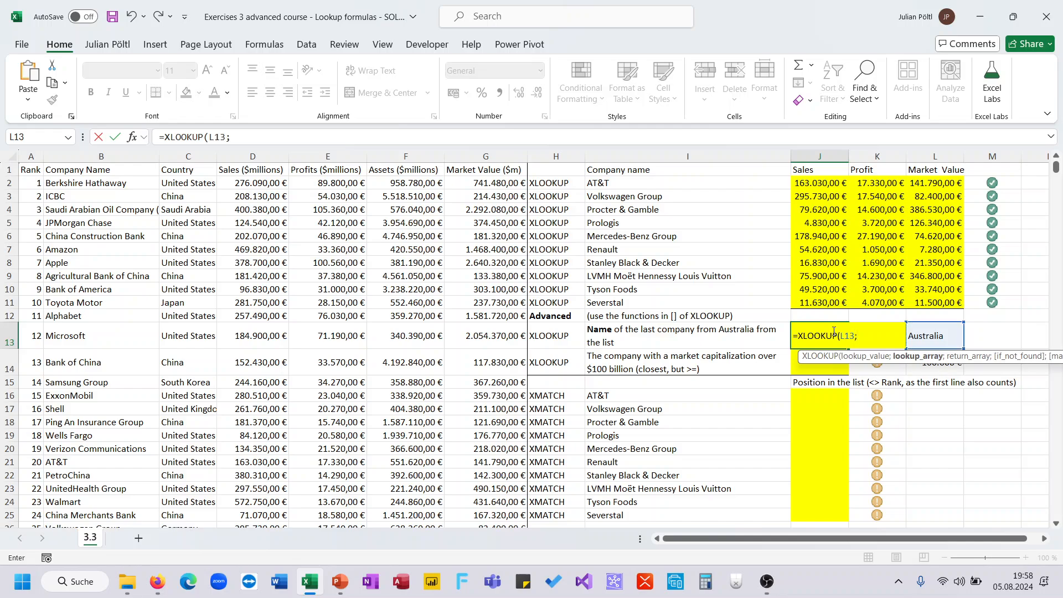
Step: Complete the J13 XLOOKUP with column C as lookup array, column B as return array, and search mode last-to-first
{"action": "left_click", "coordinate": [189, 156]}
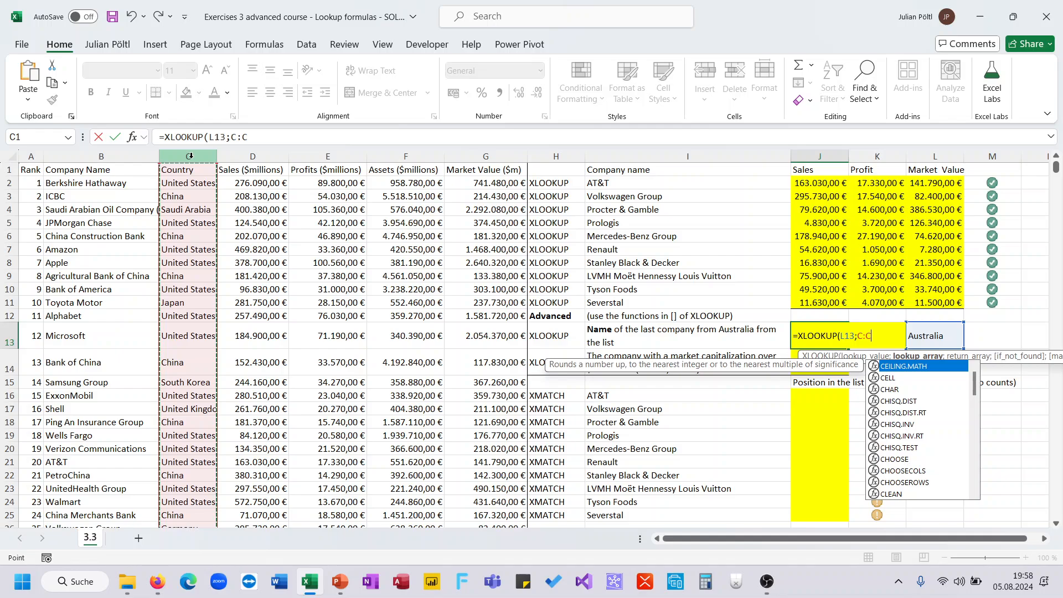
{"action": "type", "text": ";"}
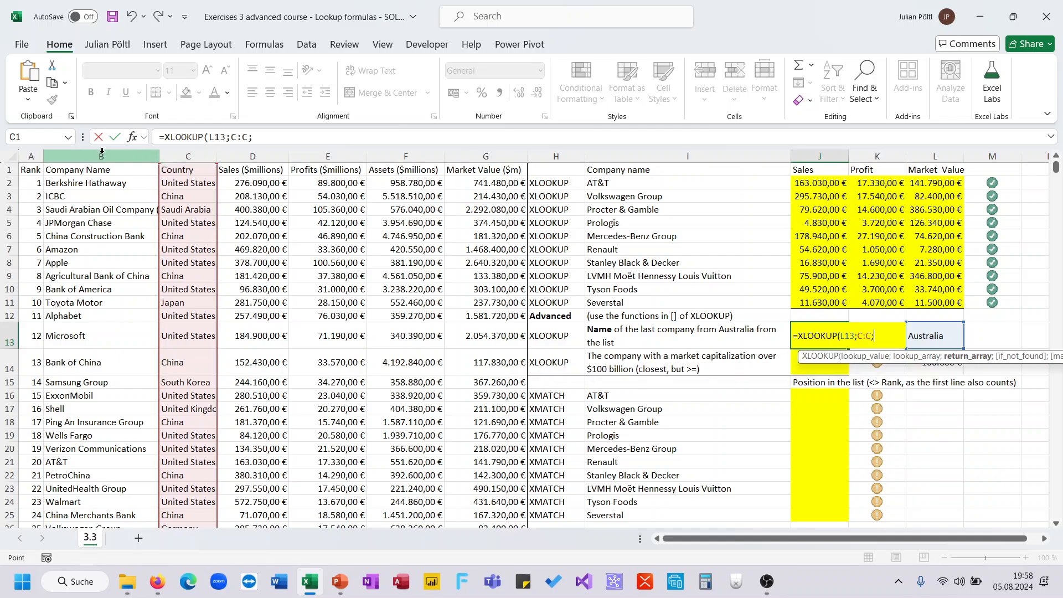
{"action": "left_click", "coordinate": [102, 152]}
{"action": "left_click", "coordinate": [278, 137]}
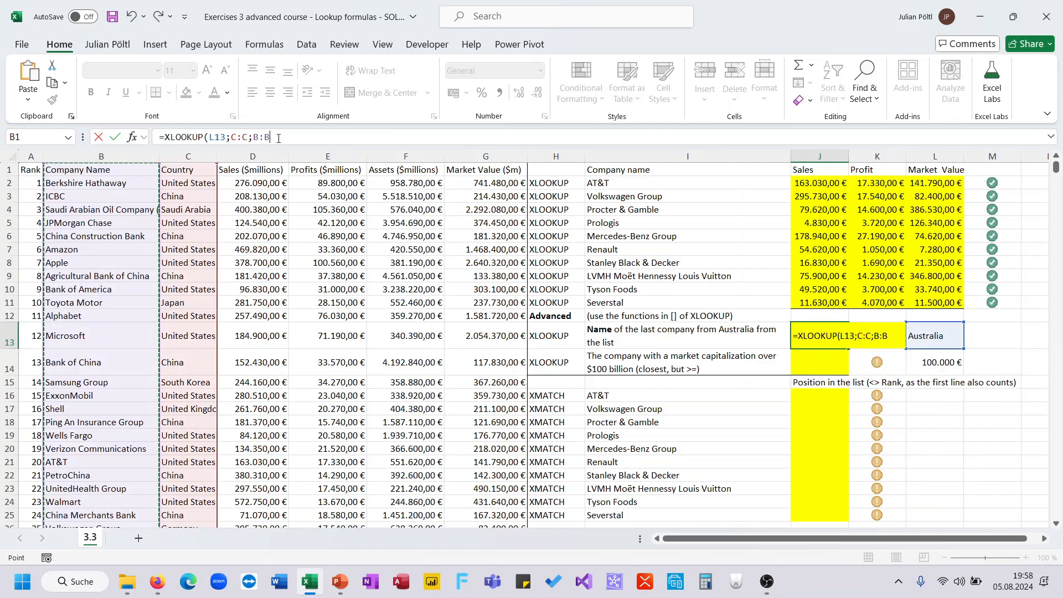
{"action": "type", "text": ";;;"}
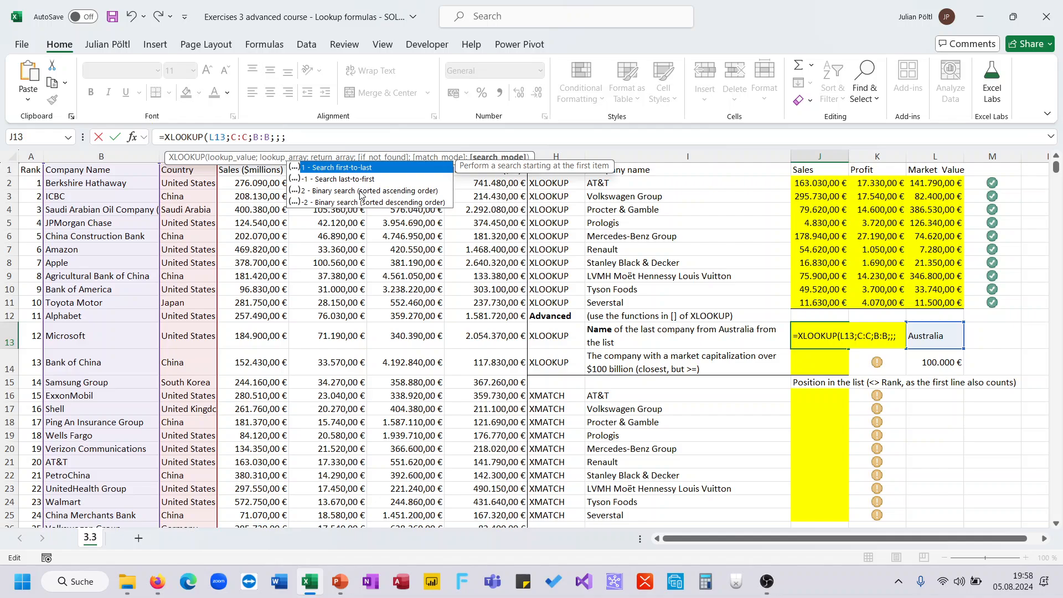
{"action": "key", "text": "Down"}
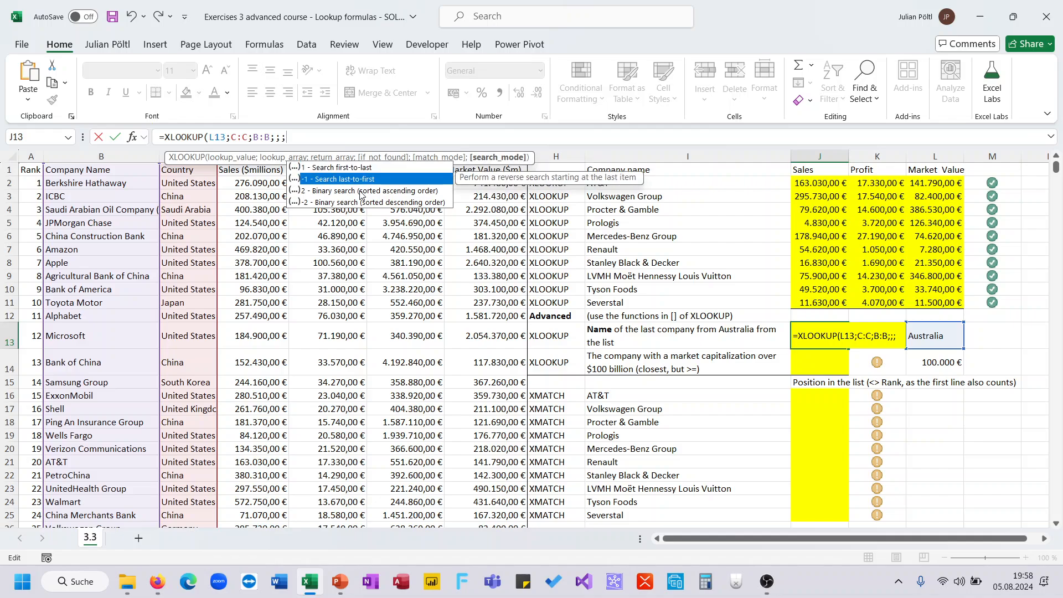
{"action": "key", "text": "Tab"}
{"action": "type", "text": ")"}
{"action": "key", "text": "ctrl+Return"}
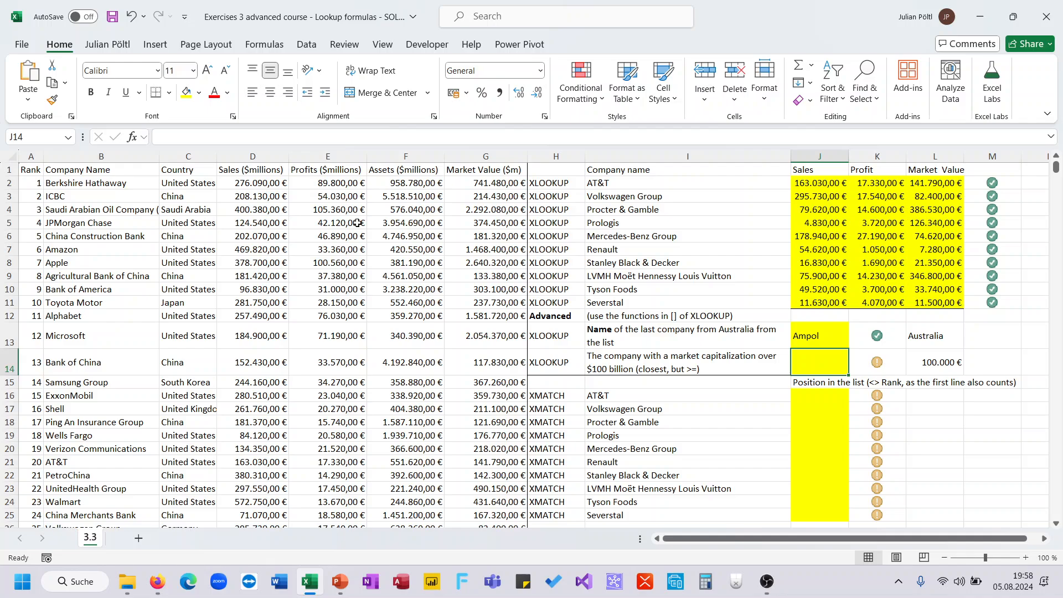
Step: Start an XLOOKUP in J14 using the market-cap threshold cell L14 as the lookup value
{"action": "left_click", "coordinate": [292, 266]}
{"action": "key", "text": "ctrl+Down"}
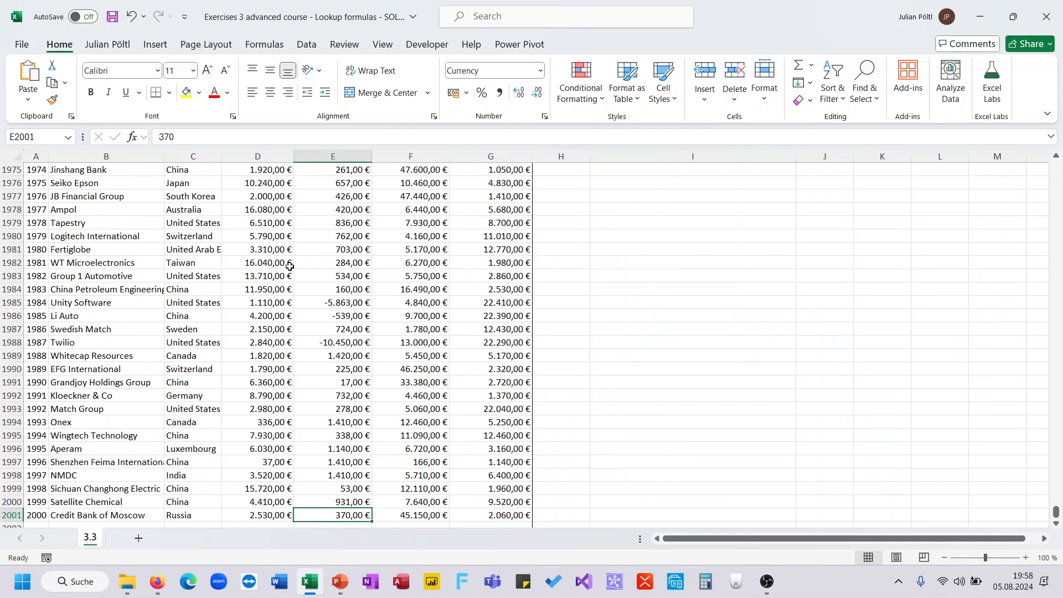
{"action": "key", "text": "ctrl+Up"}
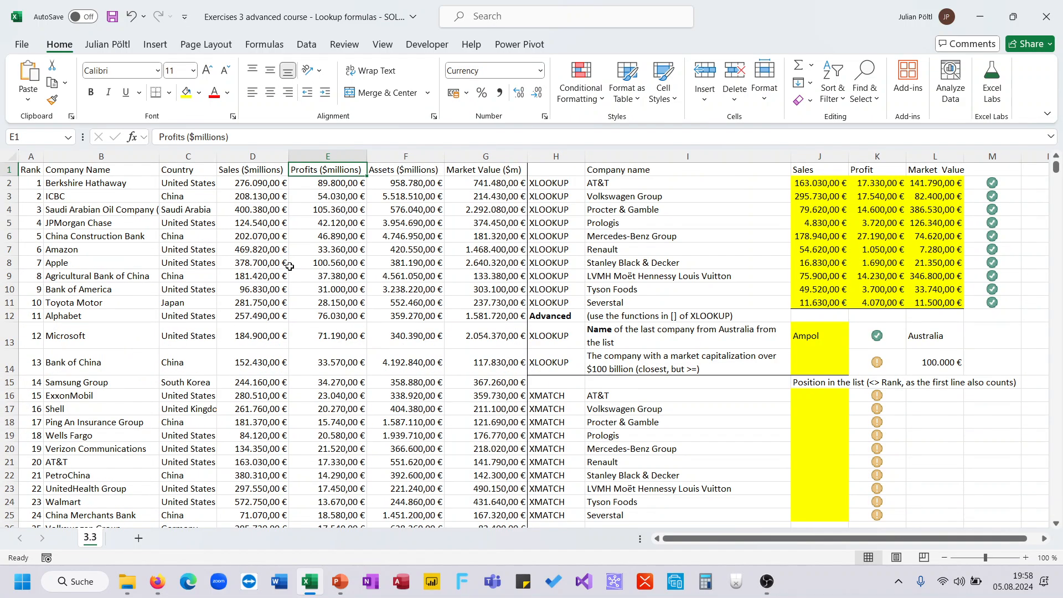
{"action": "left_click", "coordinate": [812, 361]}
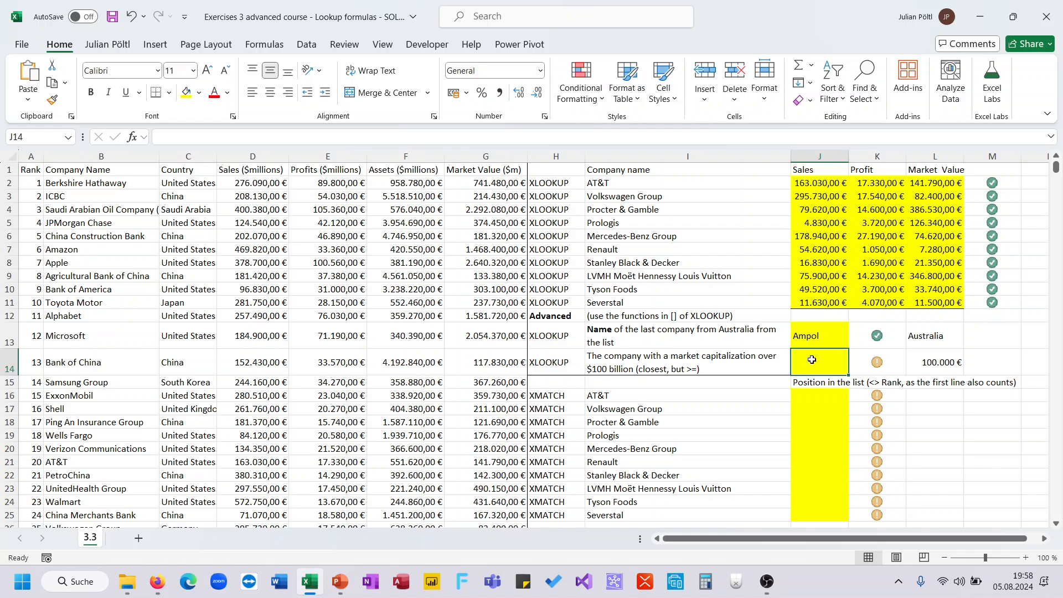
{"action": "type", "text": "="}
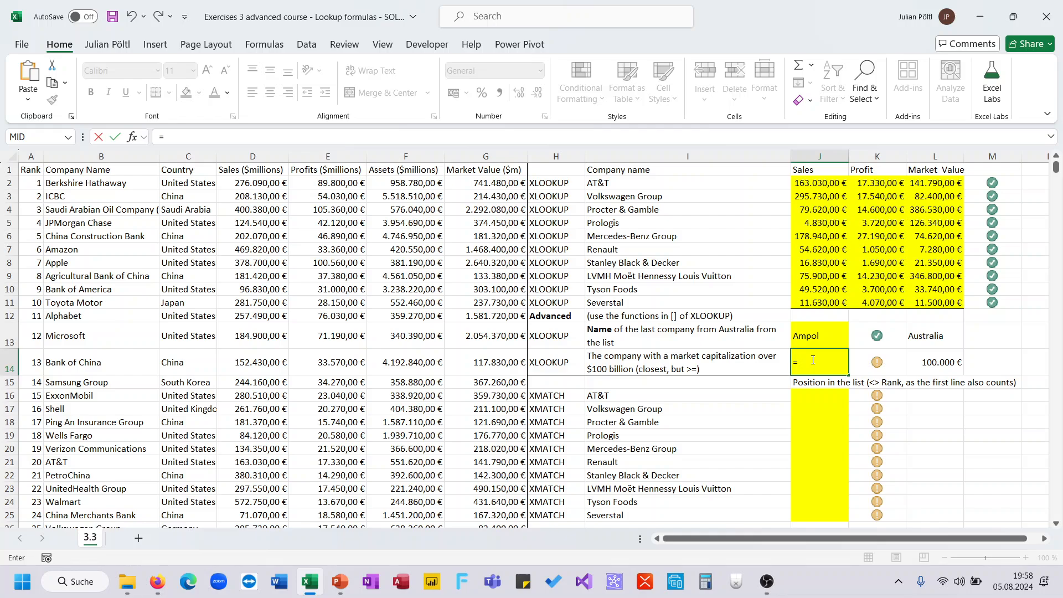
{"action": "type", "text": "xl"}
{"action": "key", "text": "Tab"}
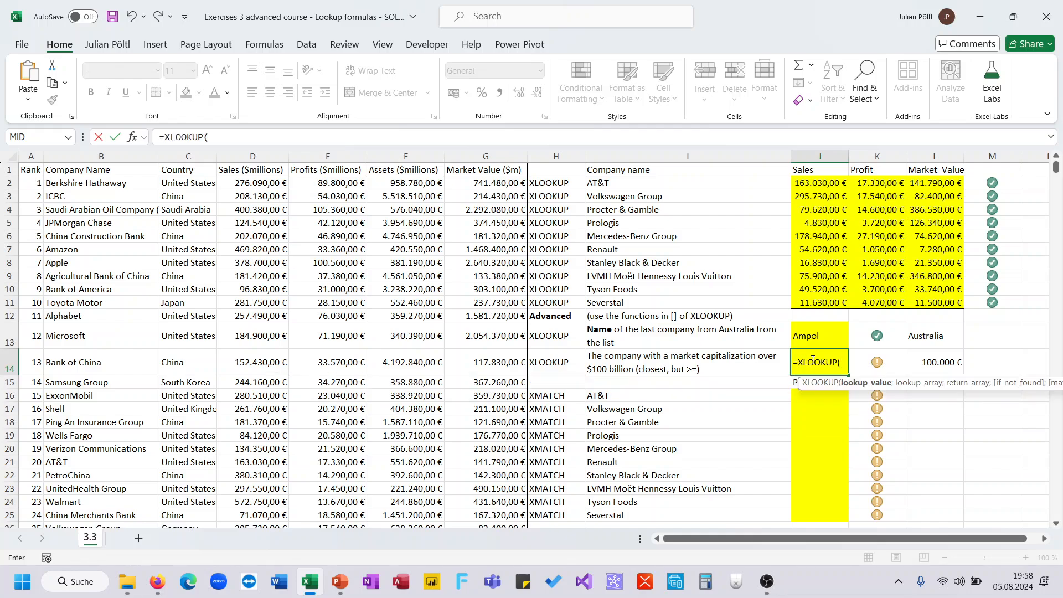
{"action": "key", "text": "Right"}
{"action": "key", "text": "Right"}
{"action": "type", "text": ";"}
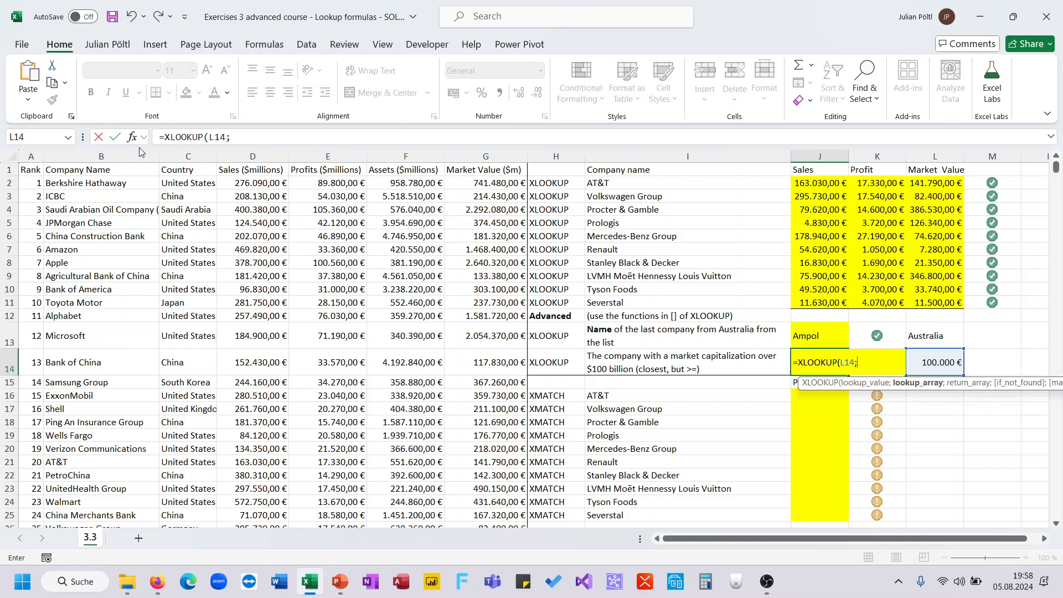
Step: Complete the J14 XLOOKUP with column G as lookup array, column B as return array, and match mode exact match or next larger
{"action": "left_click", "coordinate": [477, 156]}
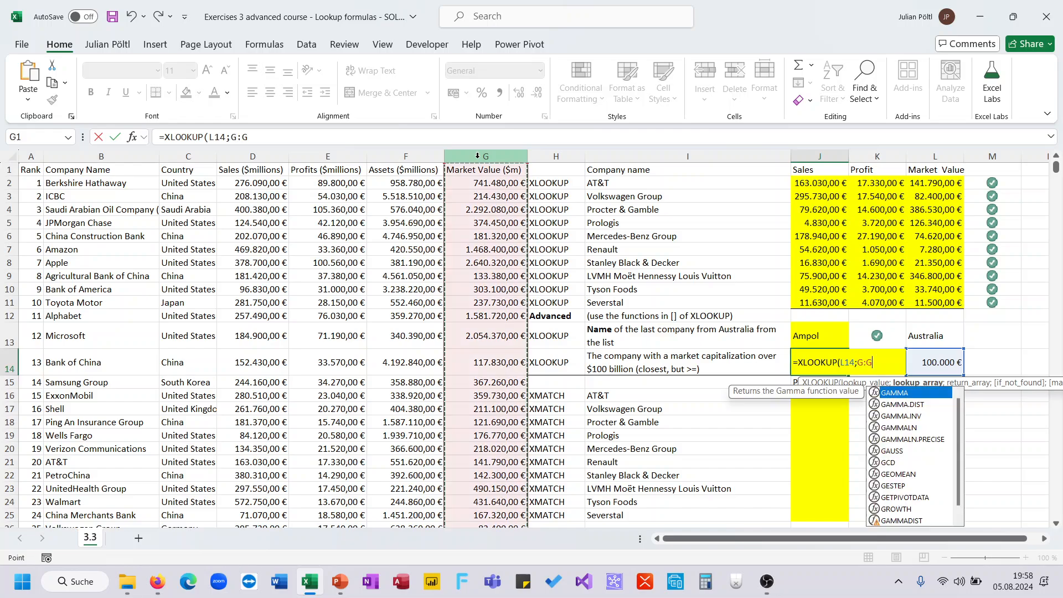
{"action": "type", "text": ";"}
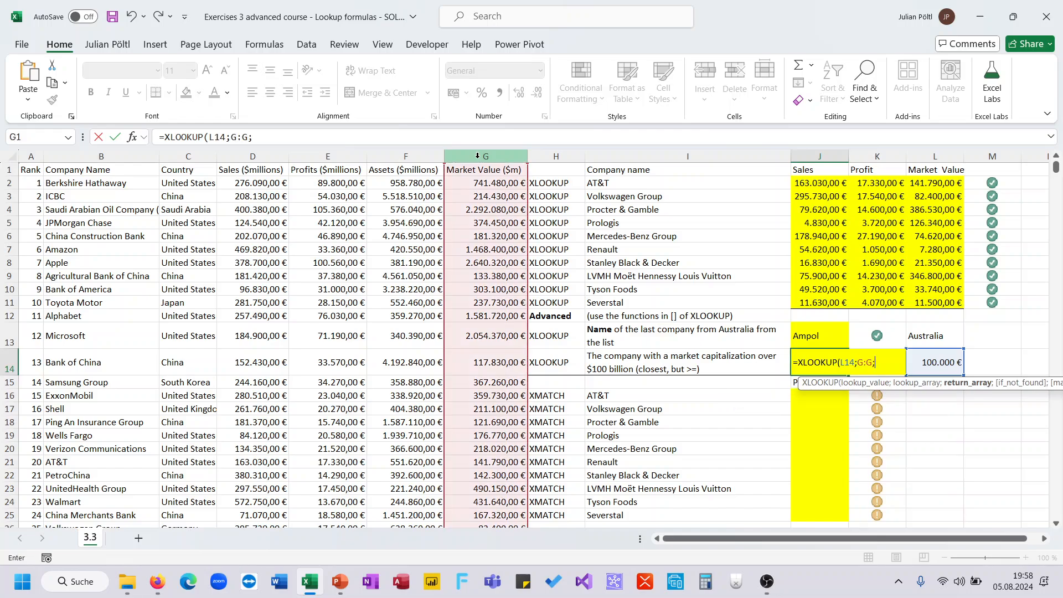
{"action": "left_click", "coordinate": [79, 156]}
{"action": "type", "text": ";"}
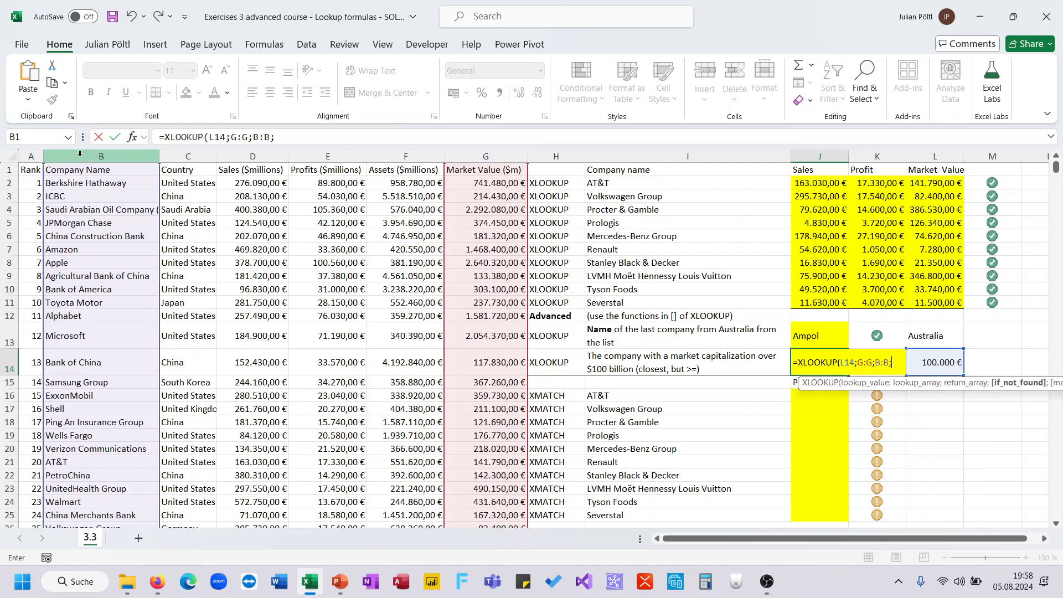
{"action": "type", "text": ";"}
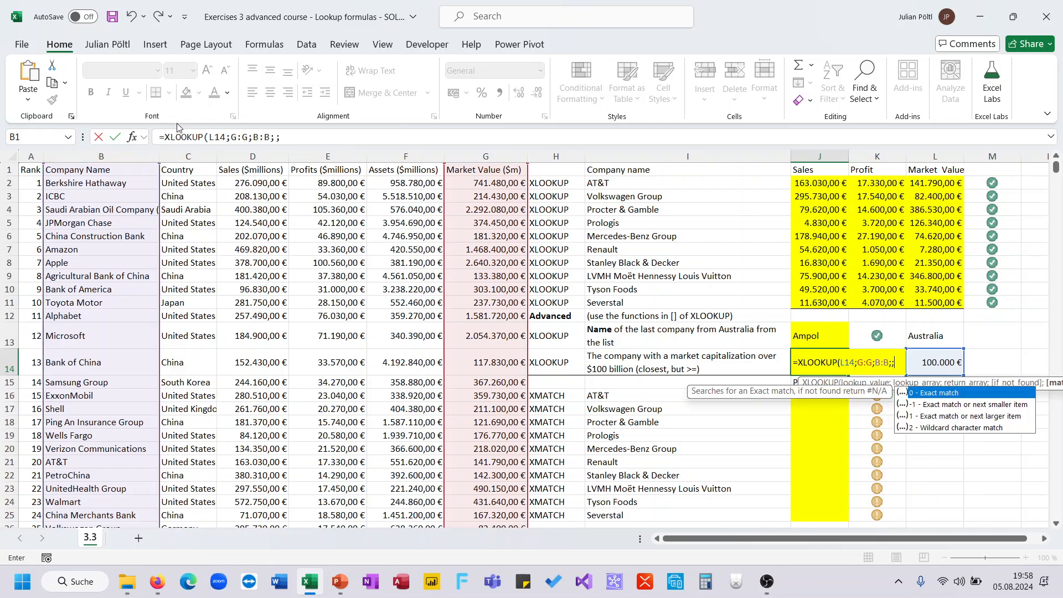
{"action": "left_click", "coordinate": [298, 140]}
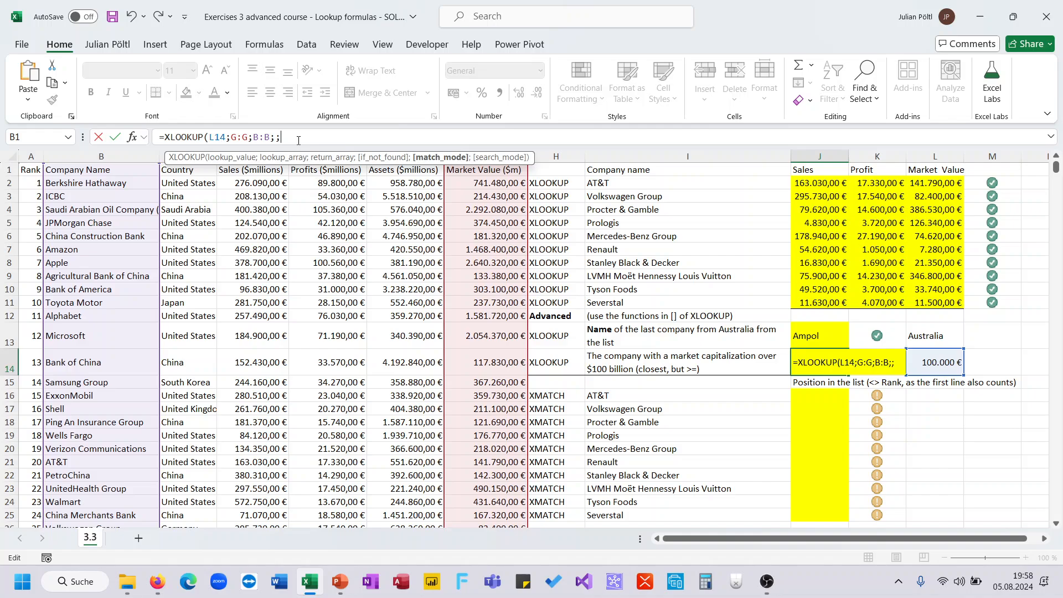
{"action": "key", "text": "BackSpace"}
{"action": "type", "text": ";"}
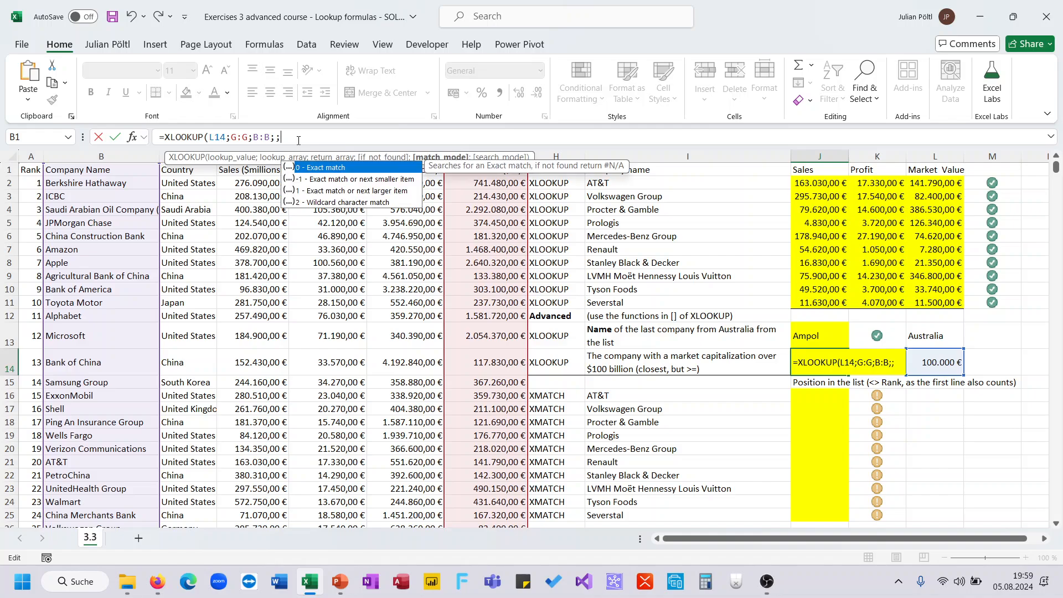
{"action": "double_click", "coordinate": [397, 191]}
{"action": "type", "text": ")"}
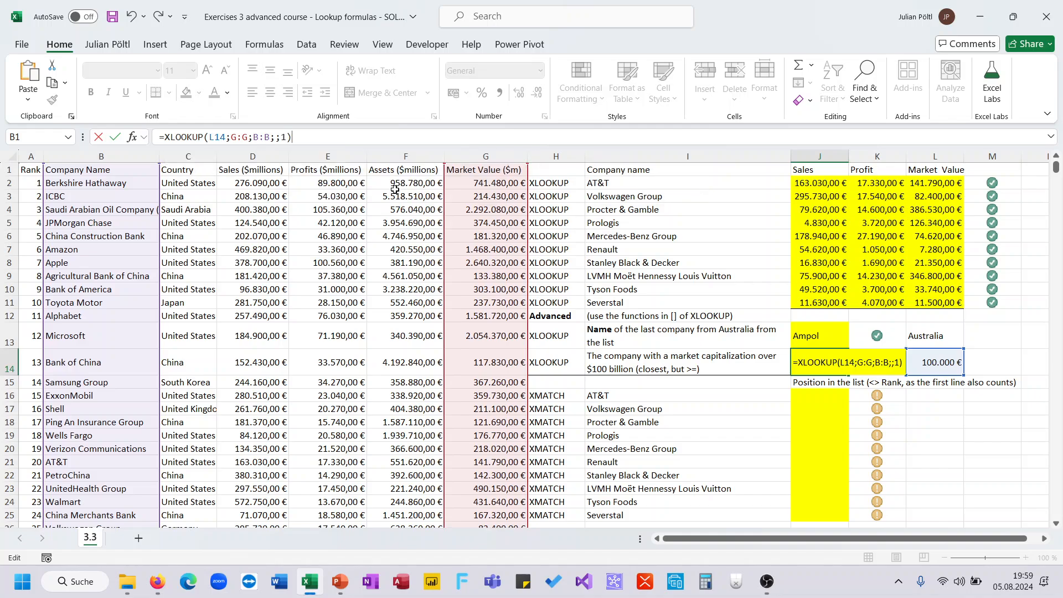
{"action": "key", "text": "Return"}
{"action": "key", "text": "Up"}
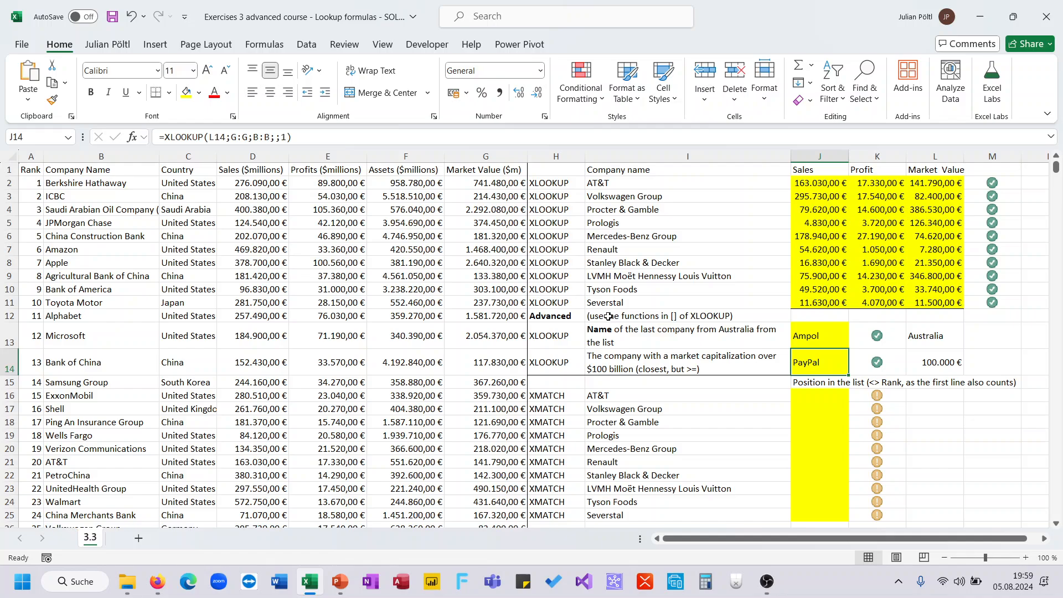
Step: Search the company list for PayPal and examine its market value to check the J14 result
{"action": "left_click", "coordinate": [502, 362]}
{"action": "scroll", "coordinate": [502, 363], "scroll_direction": "down", "scroll_amount": 2}
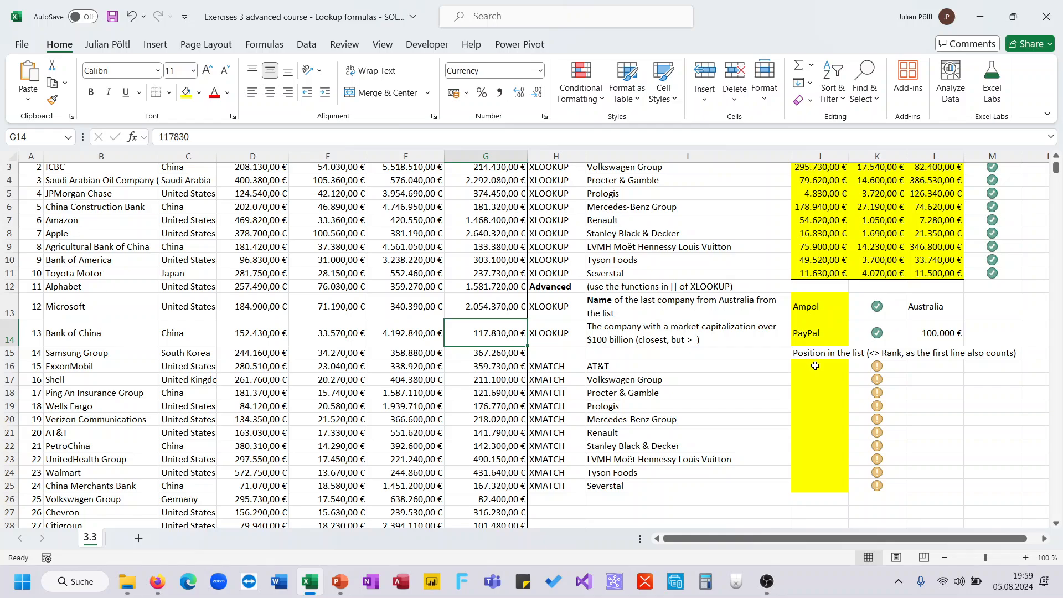
{"action": "left_click", "coordinate": [814, 365]}
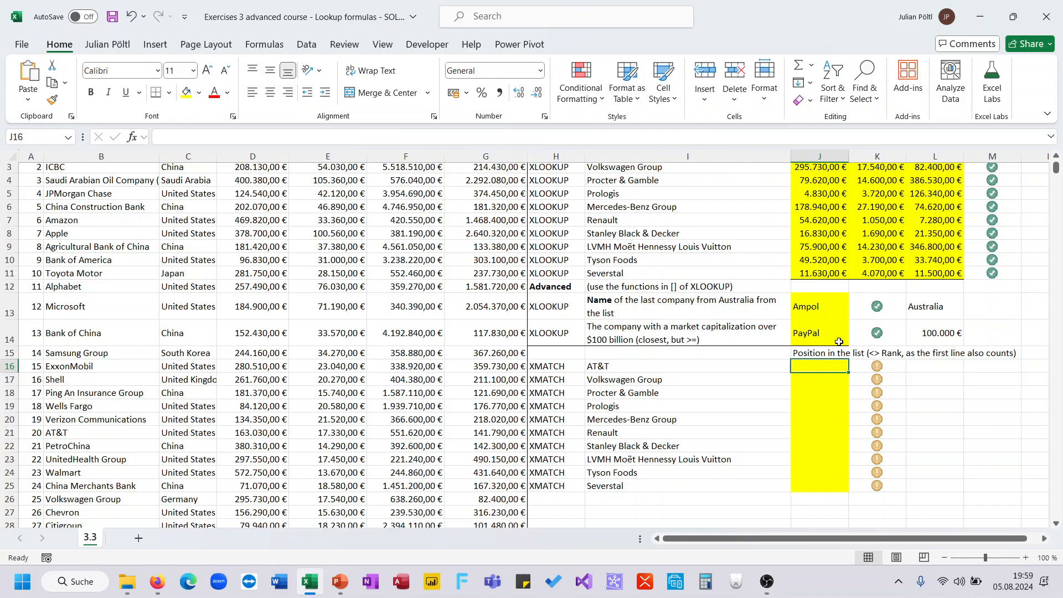
{"action": "scroll", "coordinate": [258, 370], "scroll_direction": "down", "scroll_amount": 2}
{"action": "scroll", "coordinate": [258, 370], "scroll_direction": "down", "scroll_amount": 11}
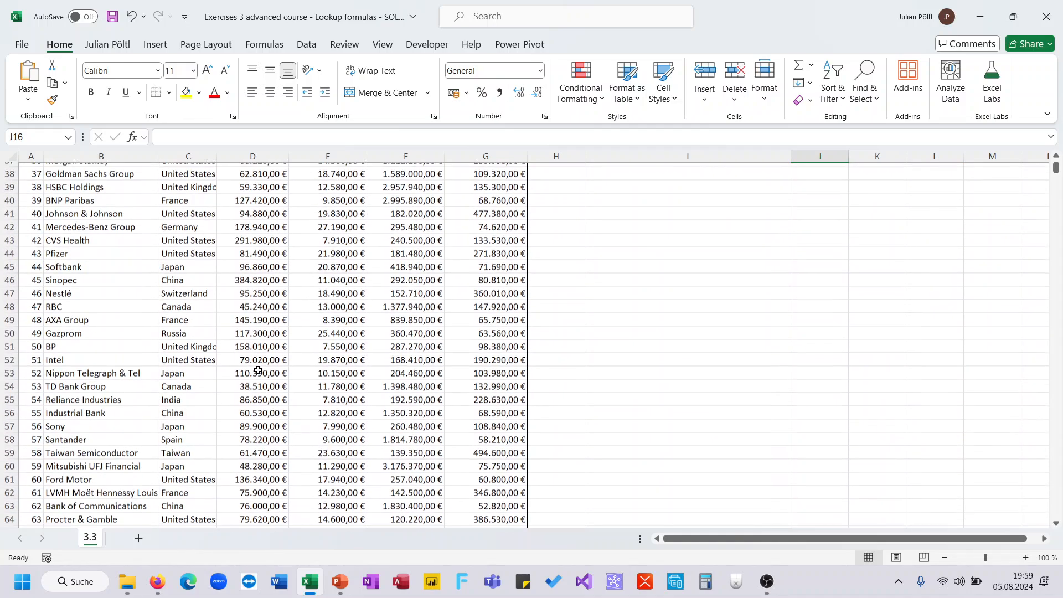
{"action": "left_click", "coordinate": [258, 370]}
{"action": "key", "text": "ctrl+f"}
{"action": "type", "text": "paypa"}
{"action": "key", "text": "Return"}
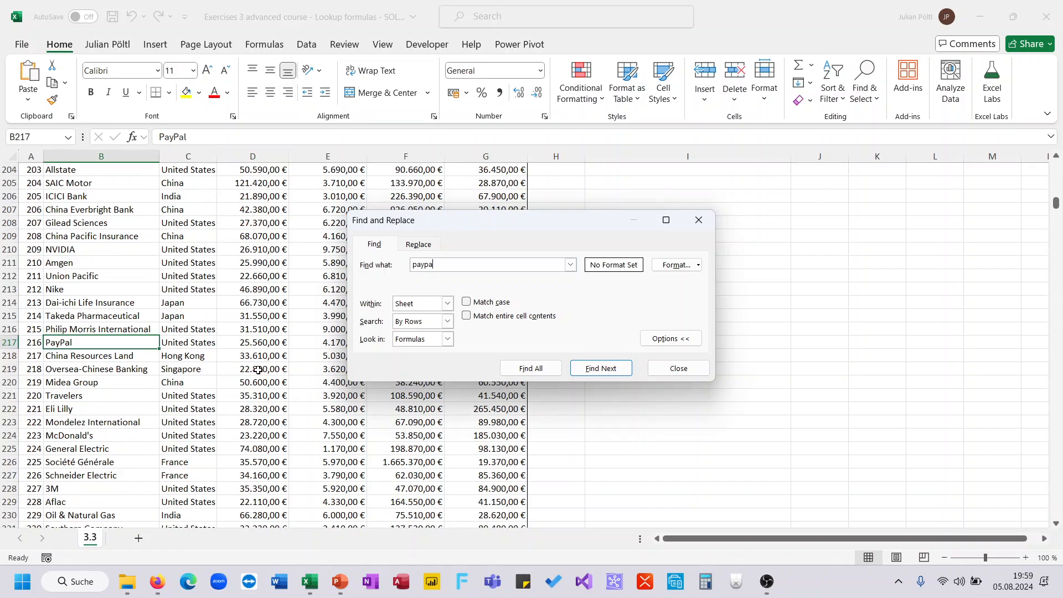
{"action": "key", "text": "Escape"}
{"action": "left_click", "coordinate": [511, 341]}
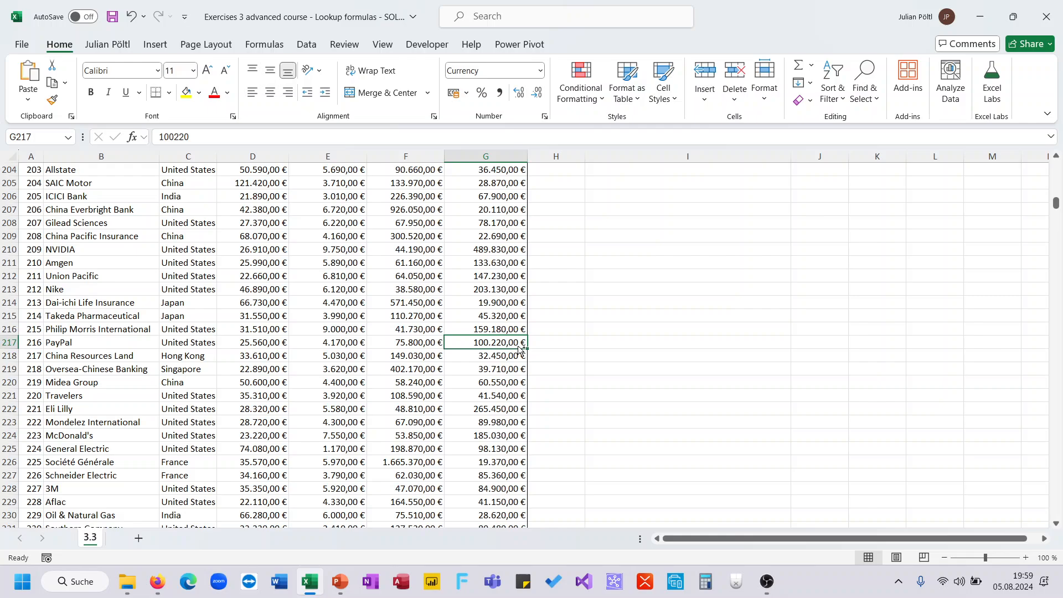
{"action": "key", "text": "ctrl+Up"}
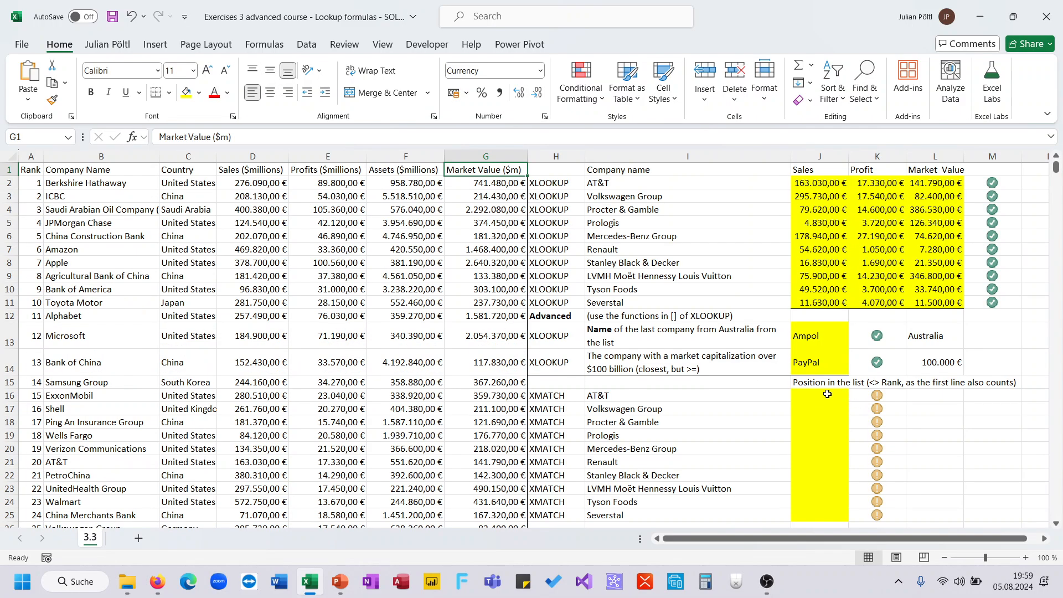
Step: Enter =XMATCH(I16;B:B) in J16 to find the company's position in the list
{"action": "left_click", "coordinate": [828, 394]}
{"action": "type", "text": "=XMATCH("}
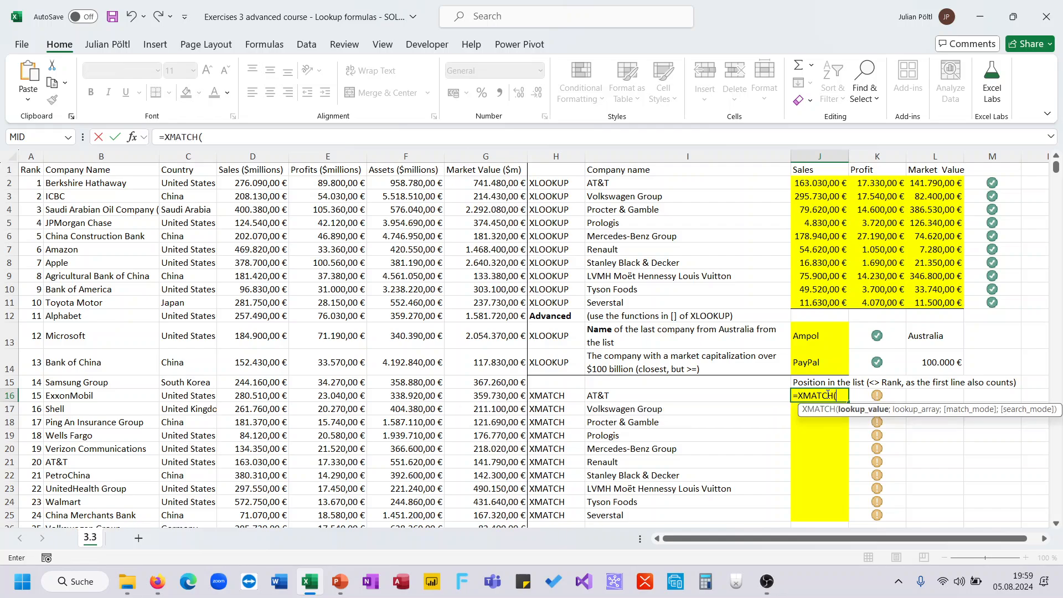
{"action": "left_click", "coordinate": [740, 399]}
{"action": "type", "text": ";"}
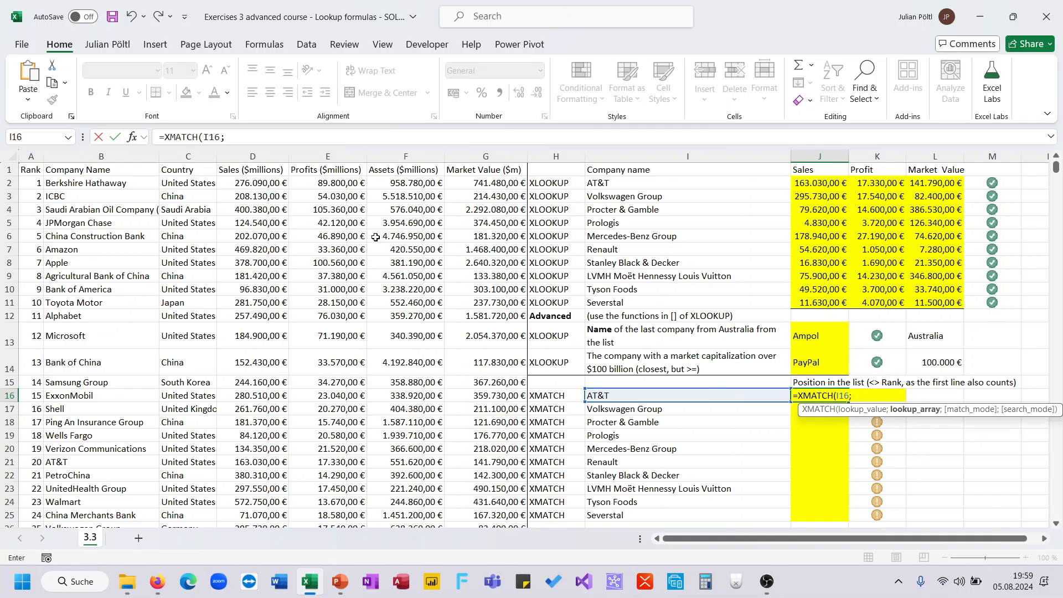
{"action": "left_click", "coordinate": [118, 155]}
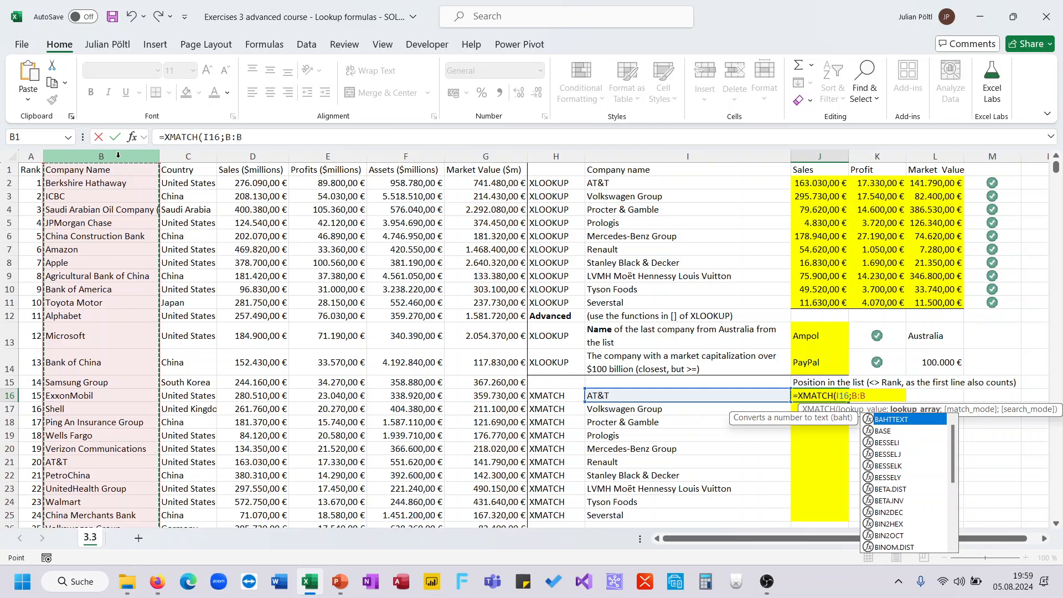
{"action": "type", "text": ")"}
{"action": "key", "text": "ctrl+Return"}
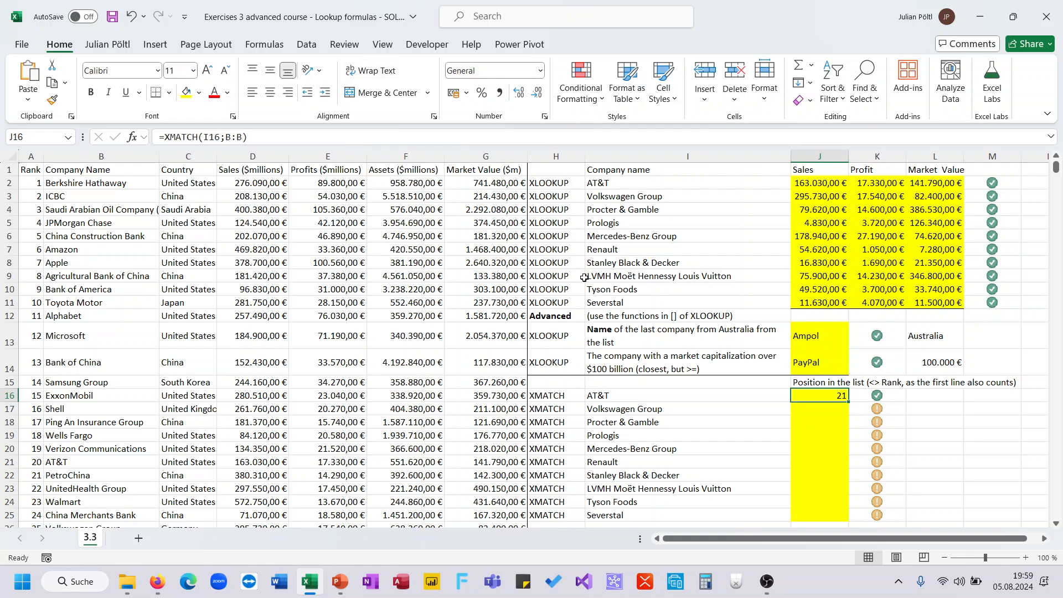
{"action": "left_click", "coordinate": [611, 140]}
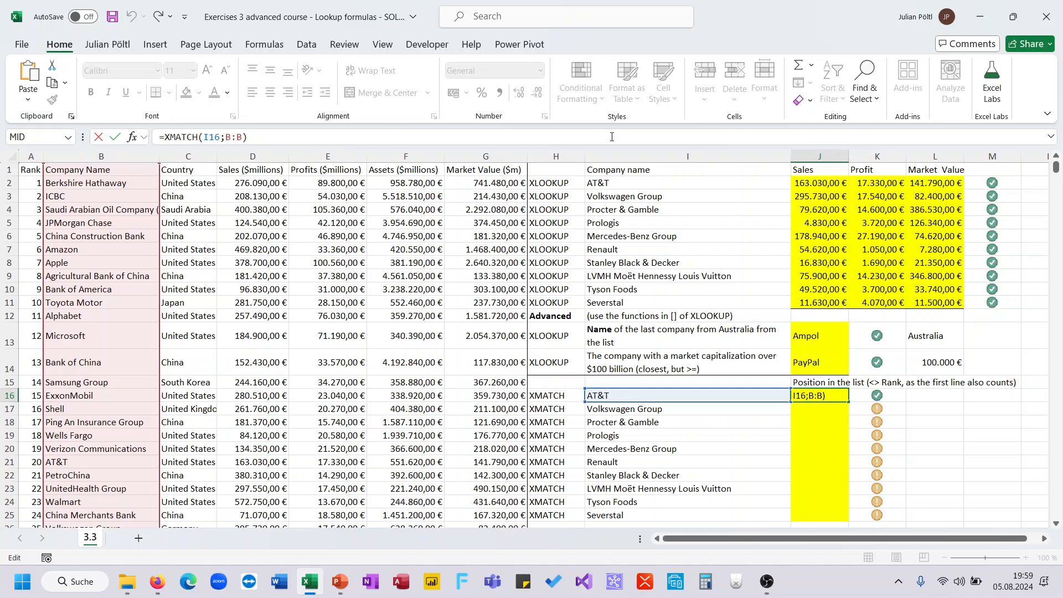
{"action": "key", "text": "ctrl+Return"}
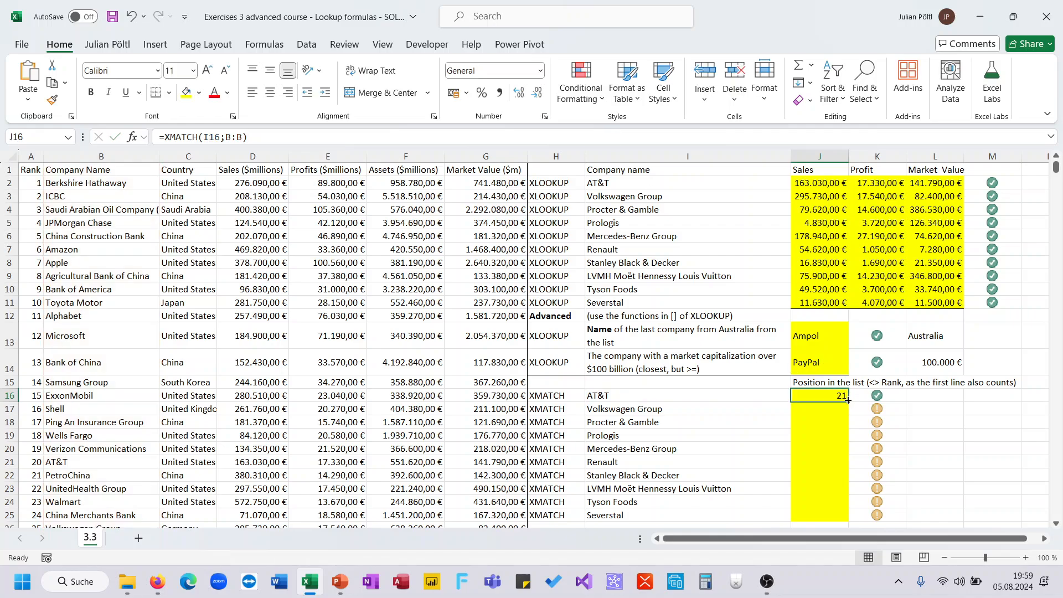
Step: Fill the J16 XMATCH formula down through J25
{"action": "double_click", "coordinate": [848, 400]}
{"action": "key", "text": "ctrl+z"}
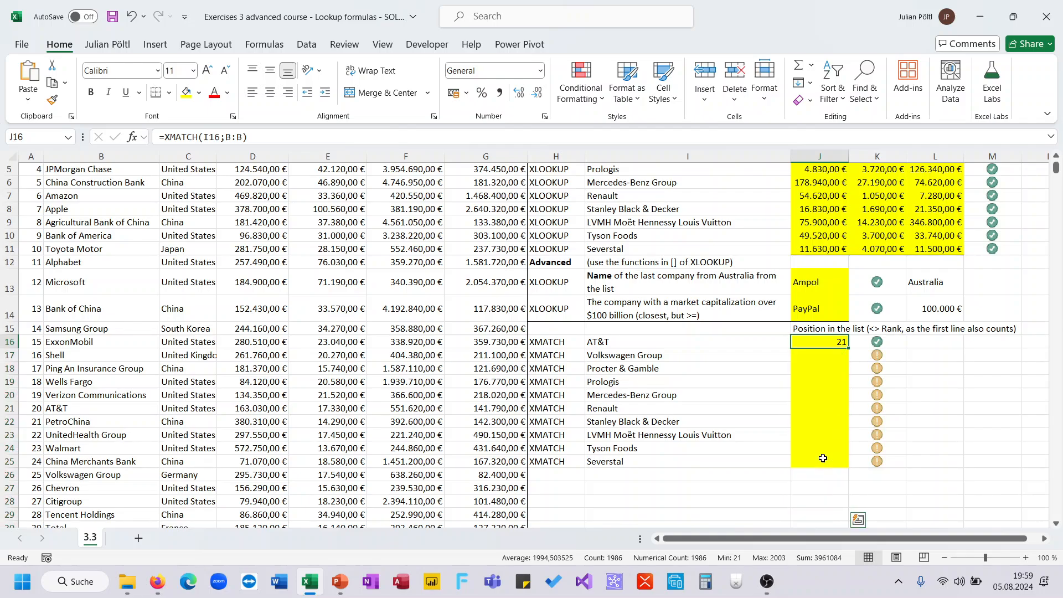
{"action": "left_click_drag", "start_coordinate": [848, 347], "coordinate": [848, 469]}
{"action": "left_click", "coordinate": [732, 409]}
{"action": "scroll", "coordinate": [732, 407], "scroll_direction": "up", "scroll_amount": 2}
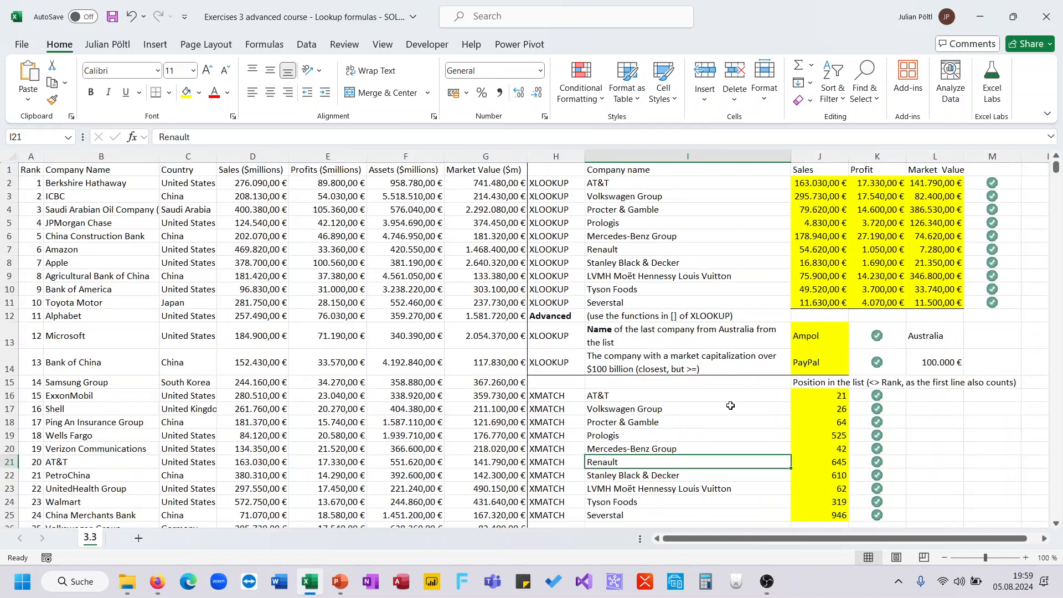